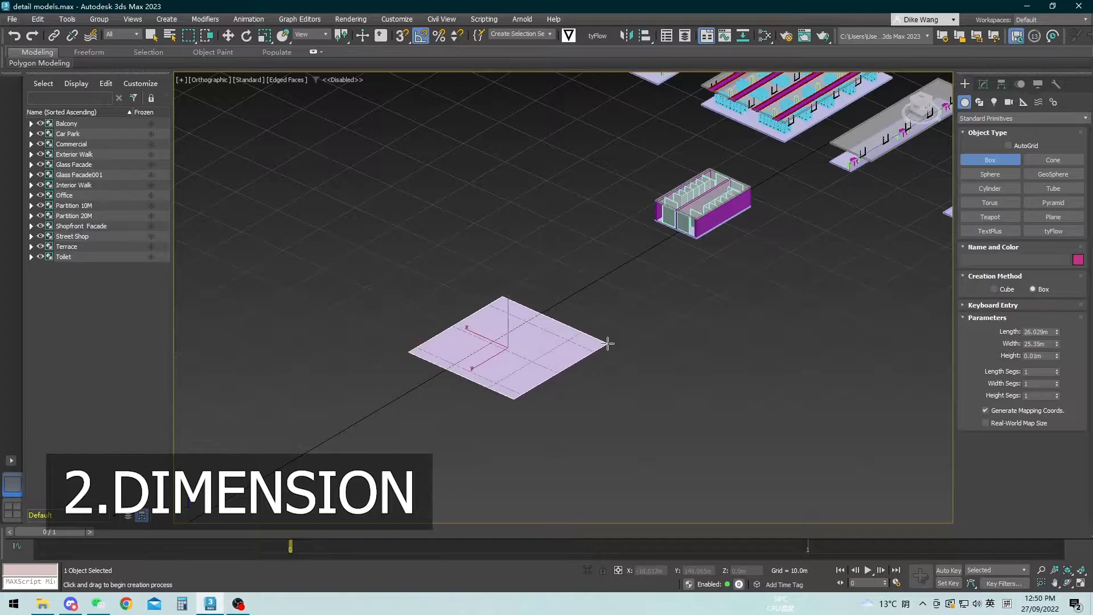
- Complete the box on open ground and set its length to 0.2 m, width to 3 m and height to 1 m
left_click(625, 262)
key("w")
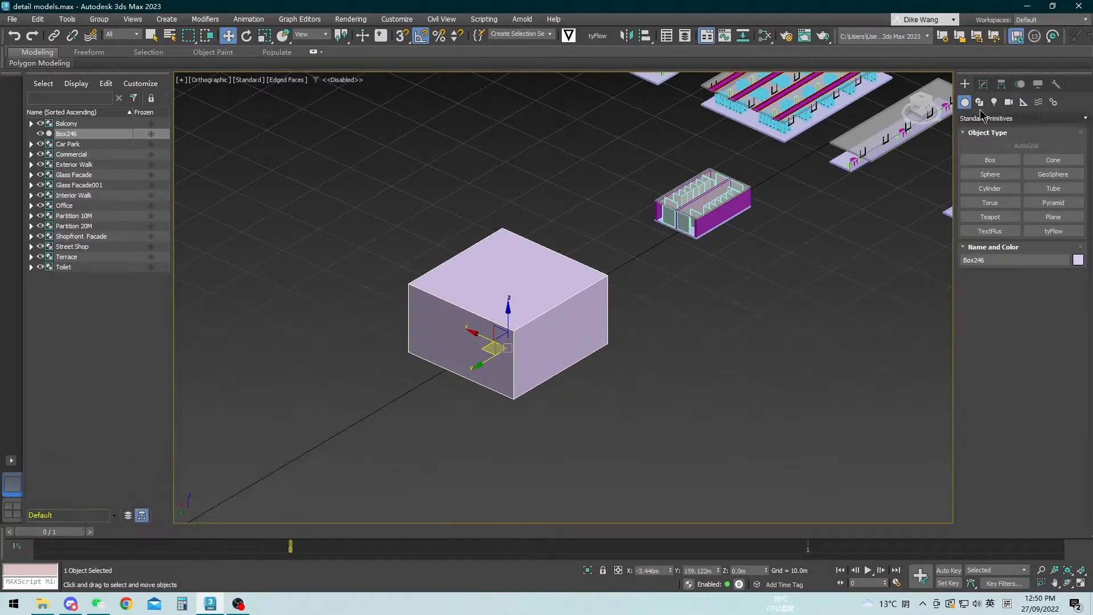
left_click(983, 84)
double_click(1044, 251)
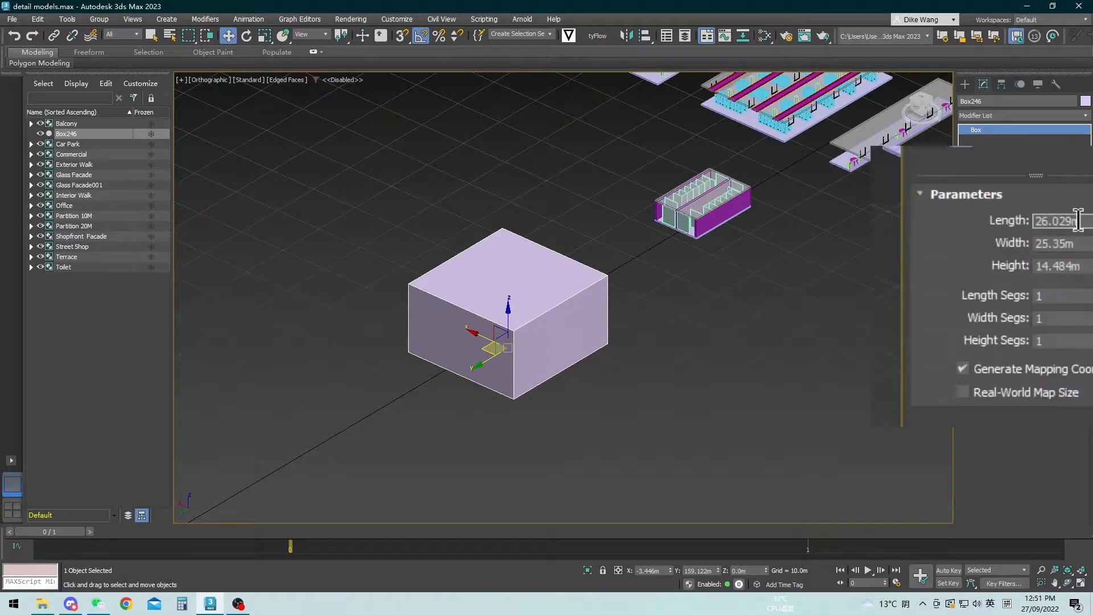
type("0.2")
key("Tab")
type("3")
key("Tab")
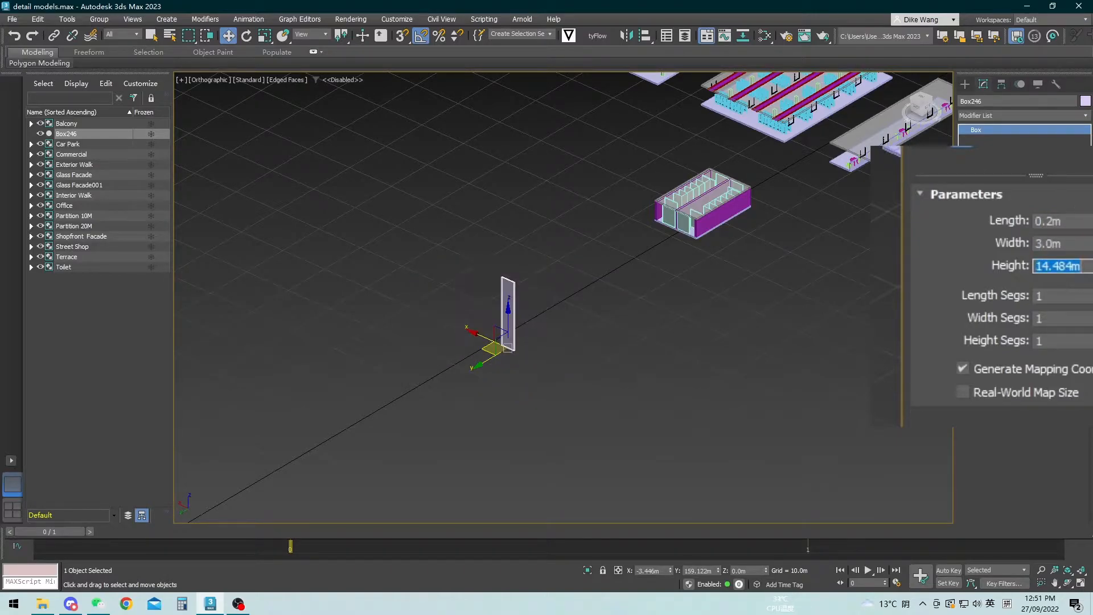
type("1")
key("Tab")
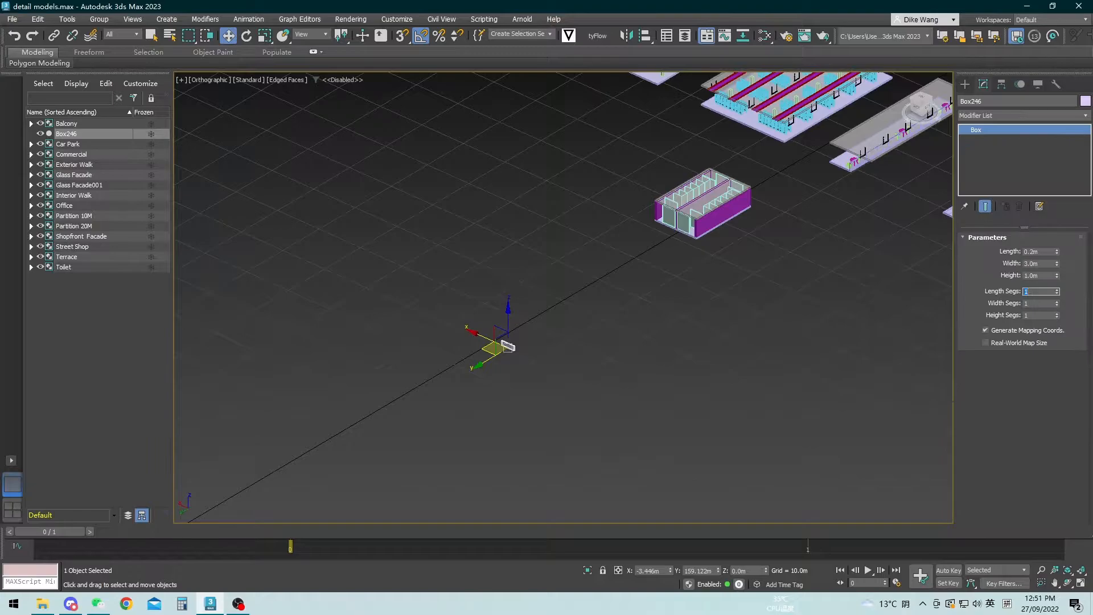
scroll(508, 345, "up", 5)
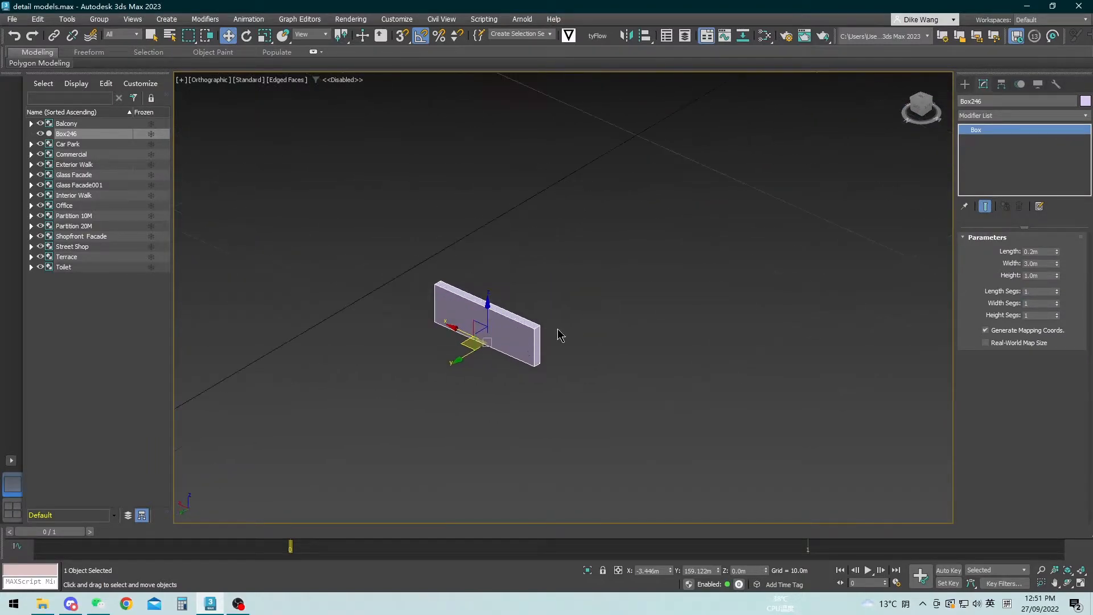
- Reshape the box into a flat slab by setting its length to 3 m and height to 0.2 m
double_click(1040, 264)
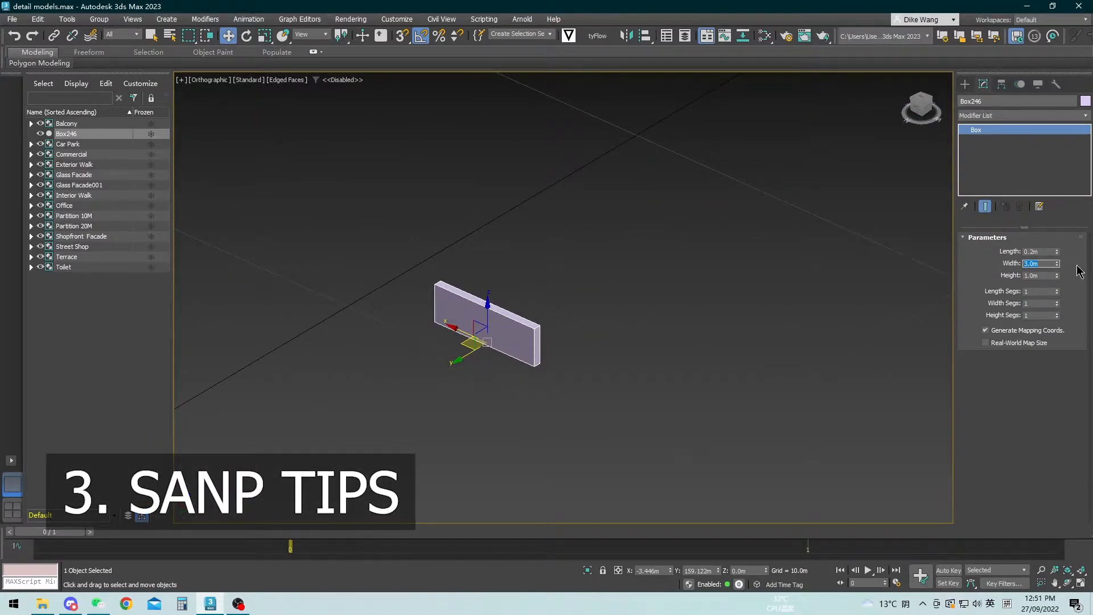
key("shift+Tab")
type("3")
double_click(1048, 275)
type("0.2")
key("Tab")
middle_click_drag(627, 408, 670, 396)
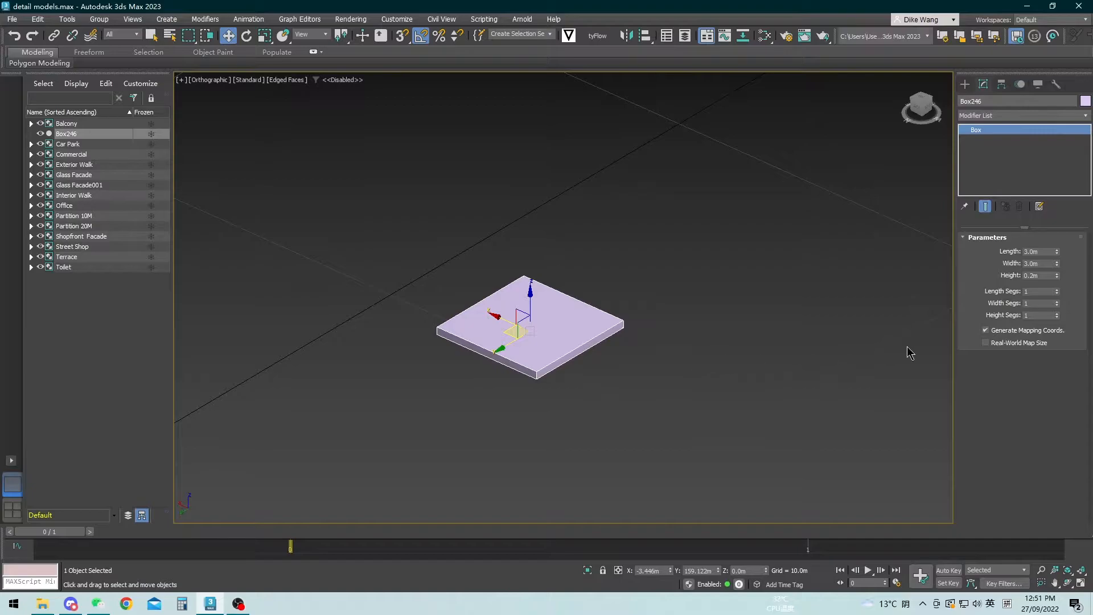
mouse_move(1057, 251)
left_mouse_down()
mouse_move(1067, 250)
mouse_move(1060, 272)
left_mouse_up()
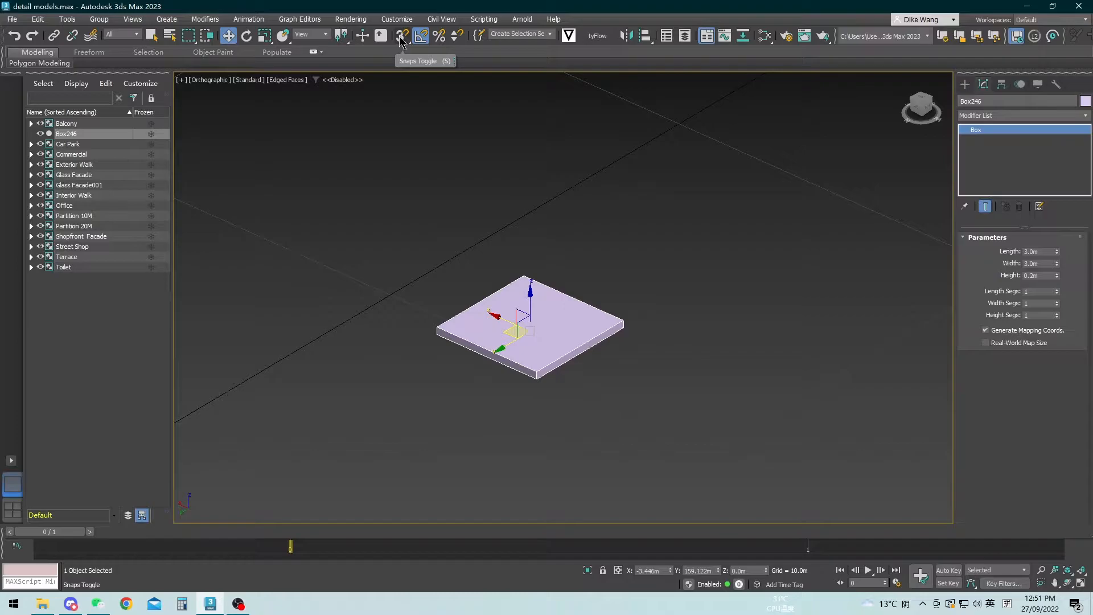
- Turn on 3D object snapping
key("s")
key("s")
key("s")
key("s")
key("s")
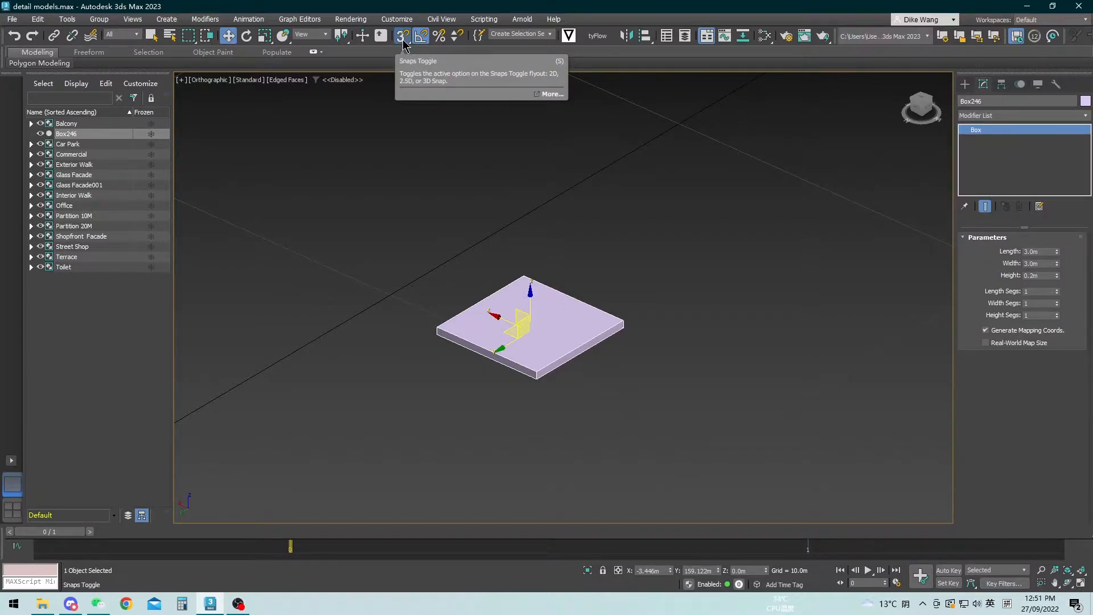
- Disable Grid Points snapping, keeping only Vertex and Bounding Box as active snap types
right_click(402, 43)
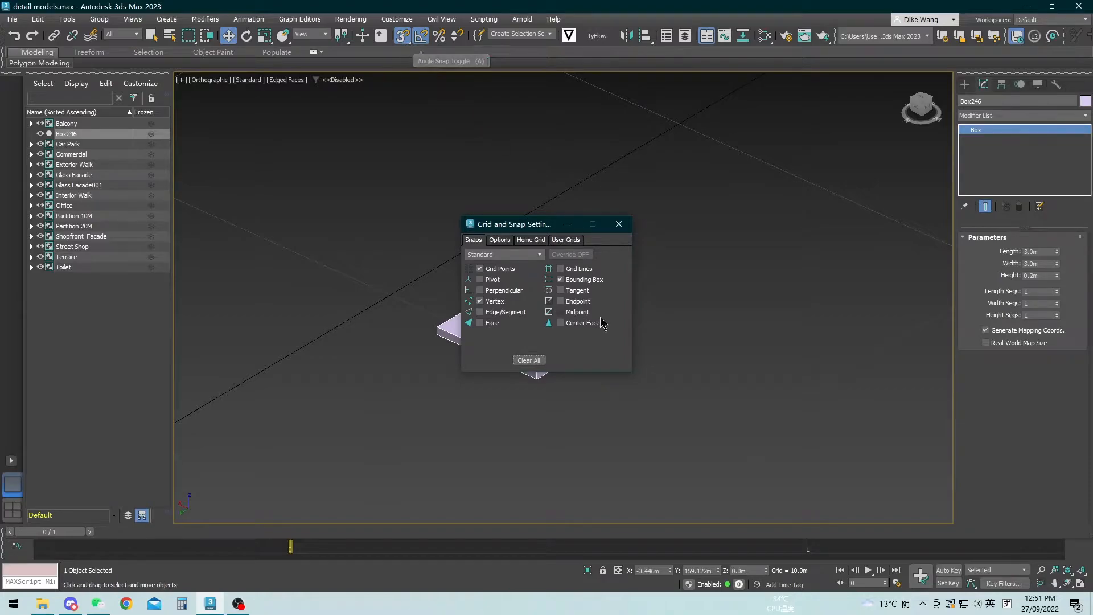
left_click_drag(541, 228, 793, 245)
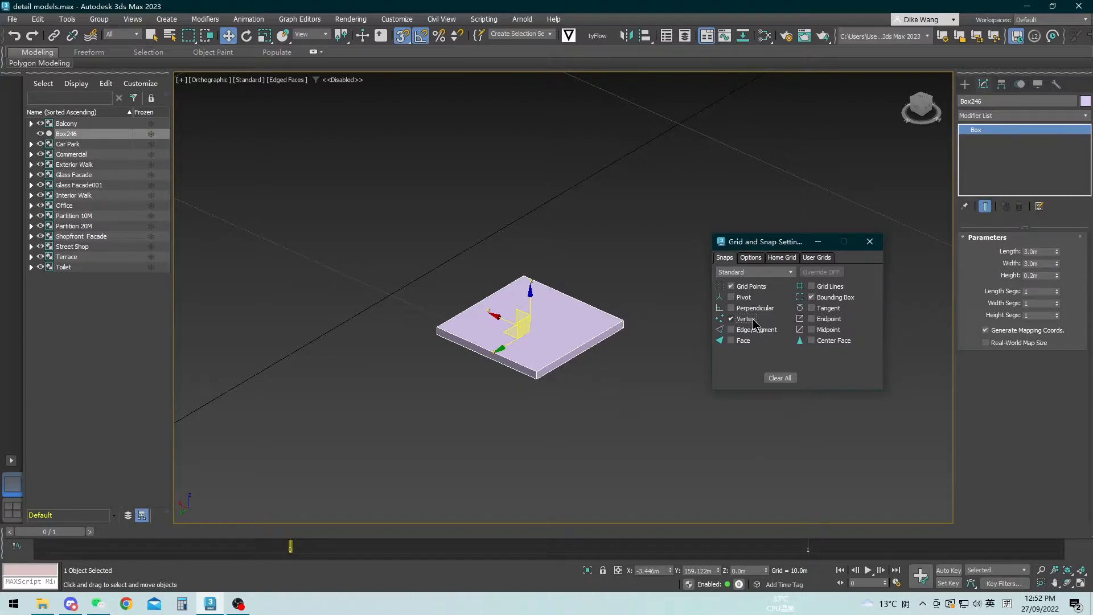
left_click(829, 300)
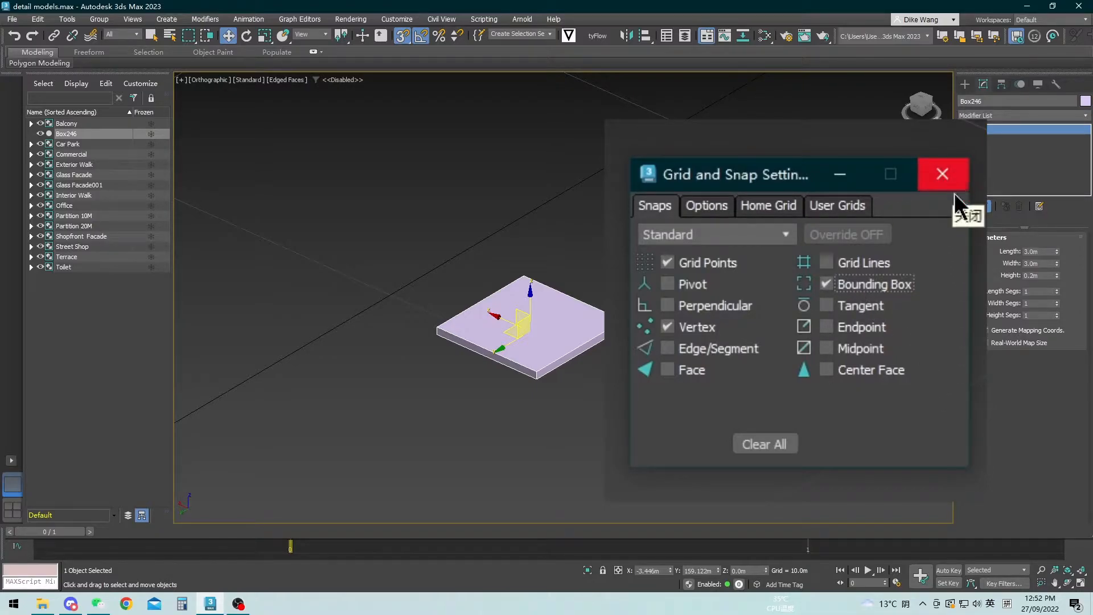
left_click(735, 267)
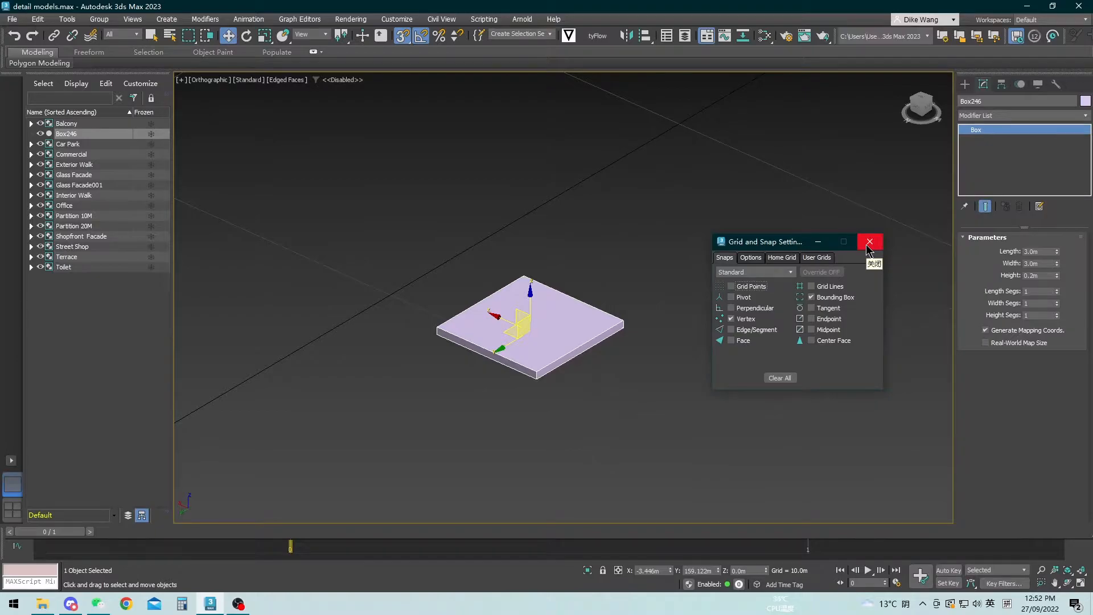
left_click(867, 247)
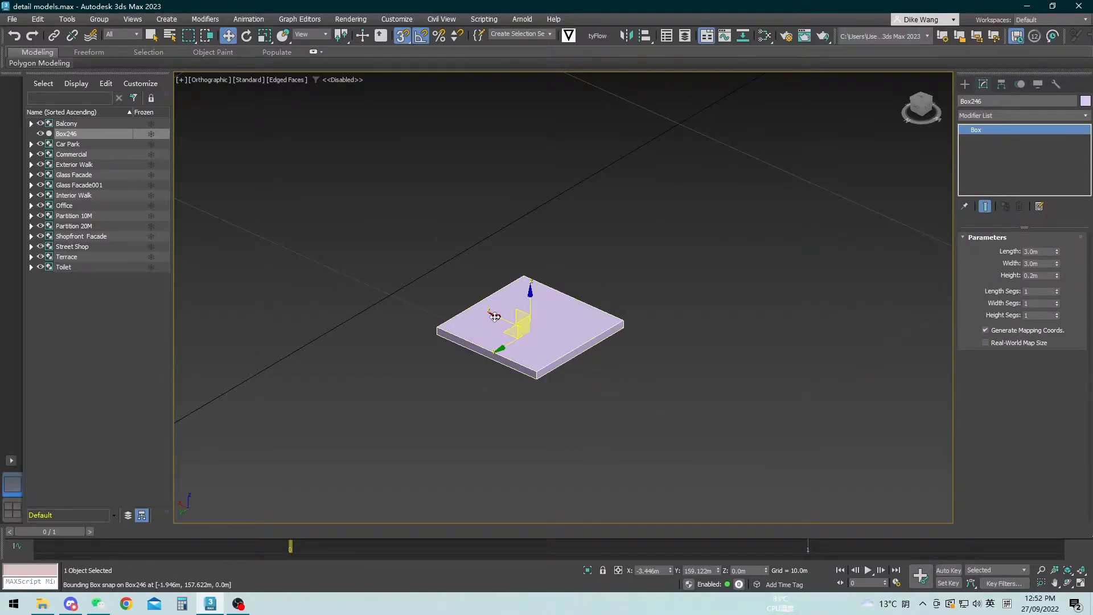
- Clone the slab once as an independent copy placed behind the original
key("shift+v")
left_click(651, 115)
left_click_drag(497, 328, 345, 254, "shift")
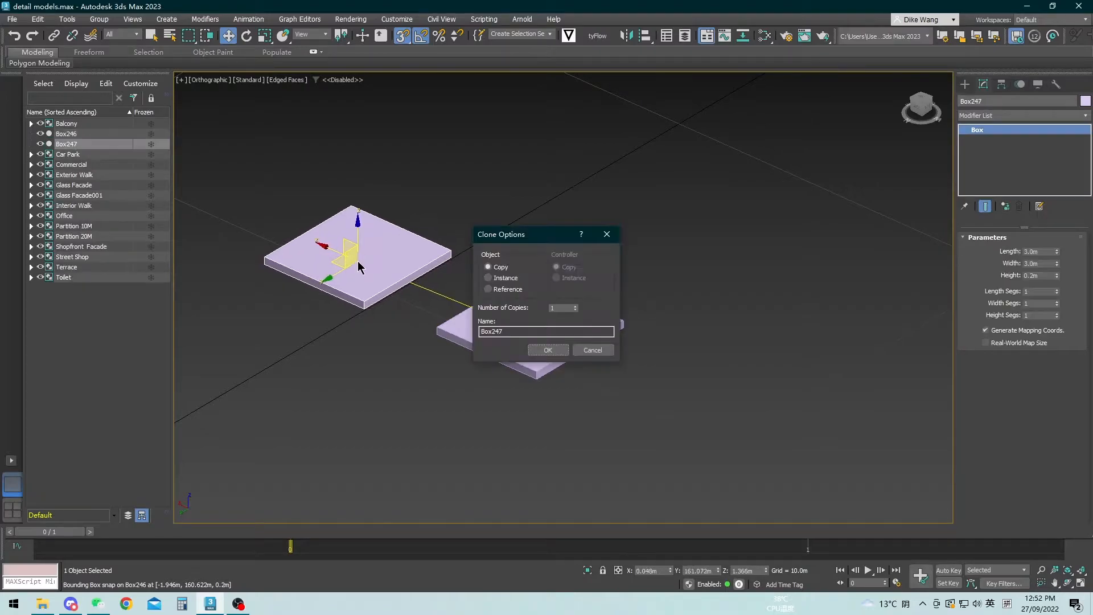
left_click(534, 330)
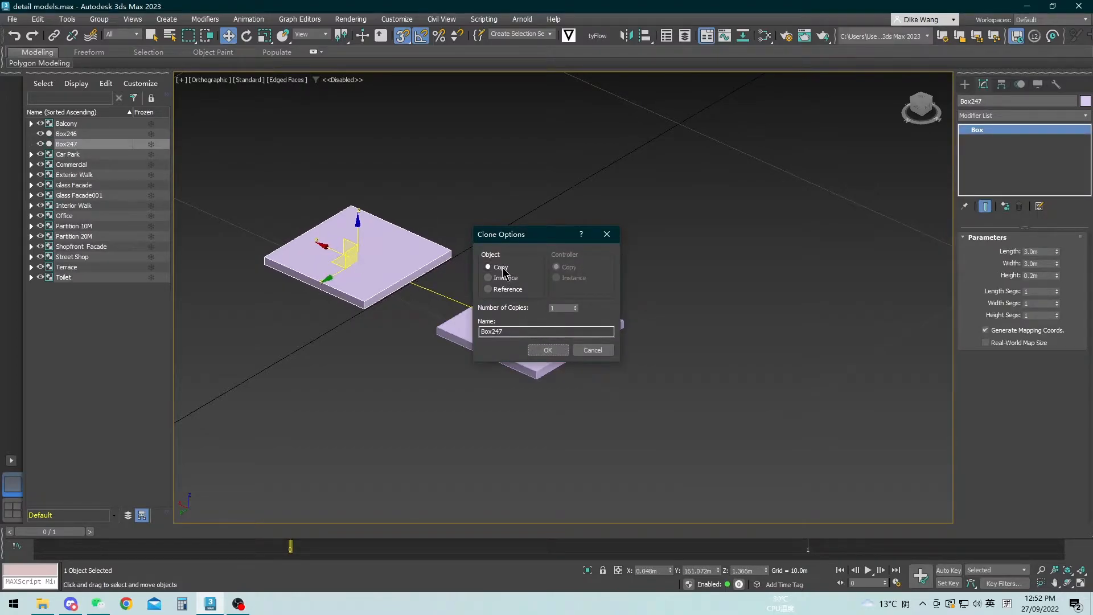
left_click(547, 351)
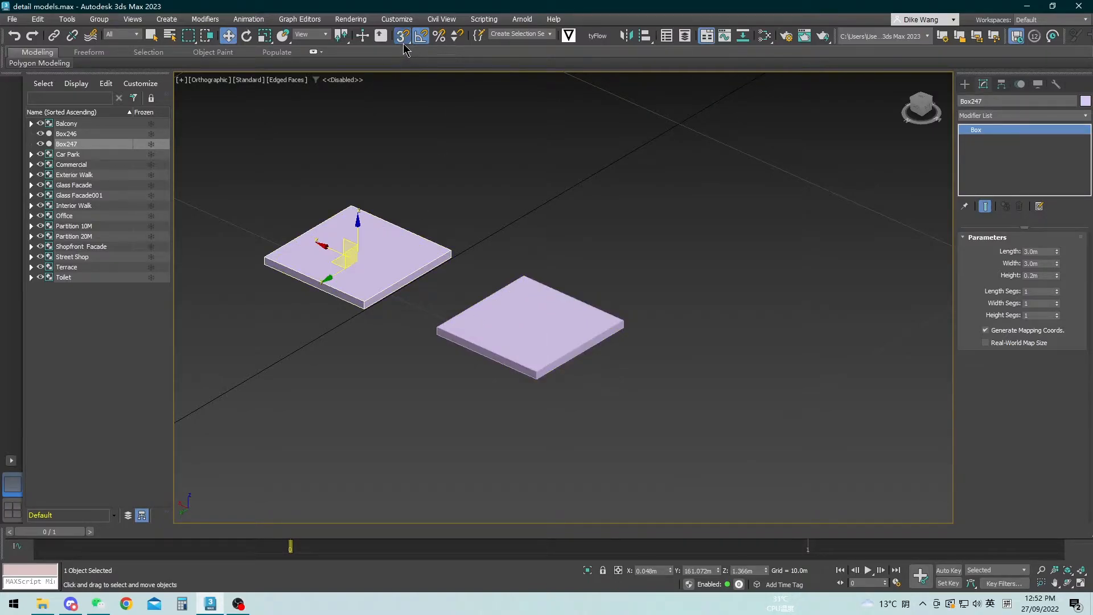
- Snap the copied slab against the original's far edge, and add a second copy snapped against its near edge
mouse_move(364, 309)
left_mouse_down()
mouse_move(418, 315)
mouse_move(441, 335)
mouse_move(536, 366)
mouse_move(629, 330)
mouse_move(627, 318)
mouse_move(558, 307)
mouse_move(334, 375)
mouse_move(414, 373)
left_mouse_up()
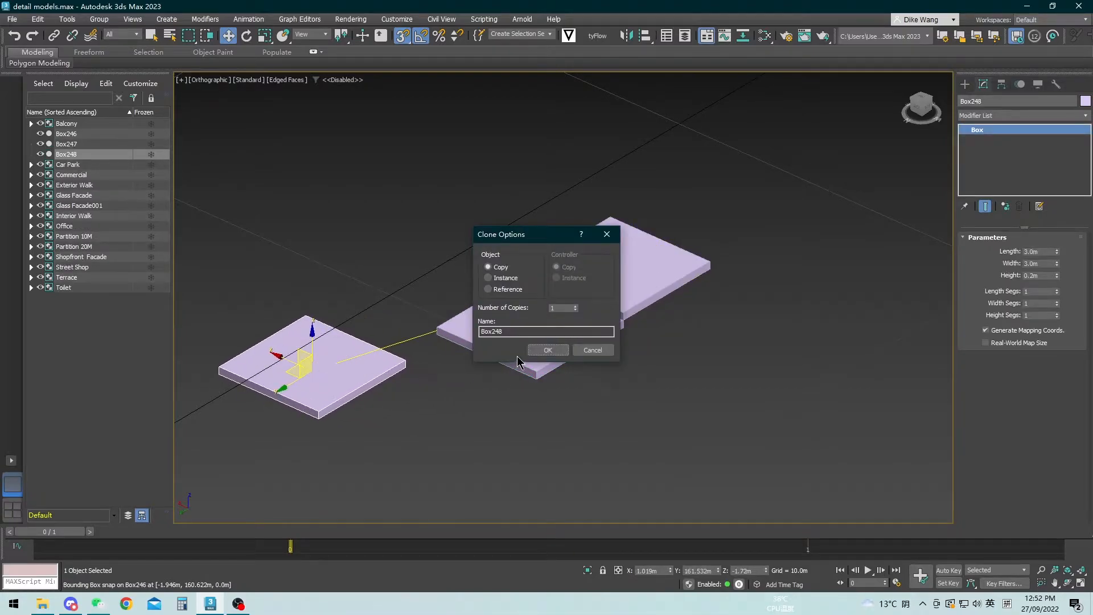
left_click(547, 350)
left_click_drag(406, 360, 538, 385)
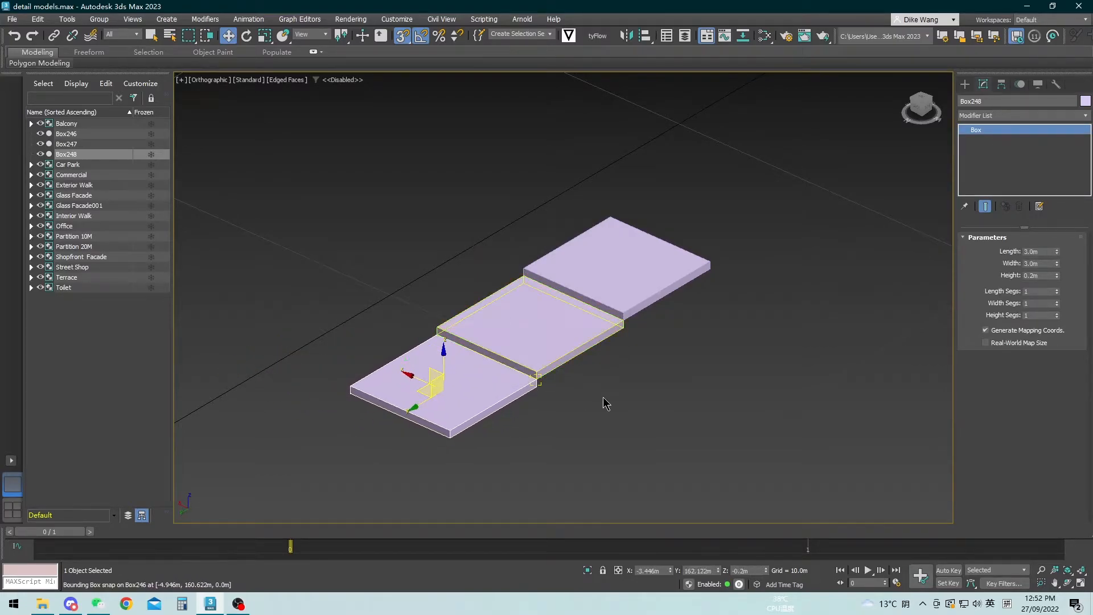
left_click(623, 397)
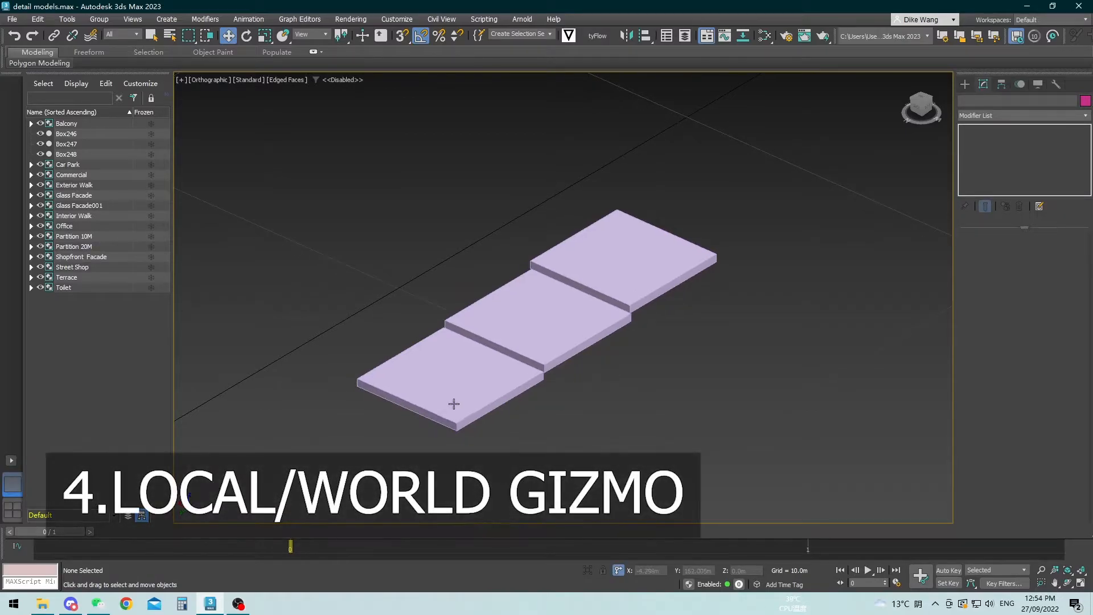
- Try shifting the nearest slab along X and Y using absolute world coordinates
left_click(453, 403)
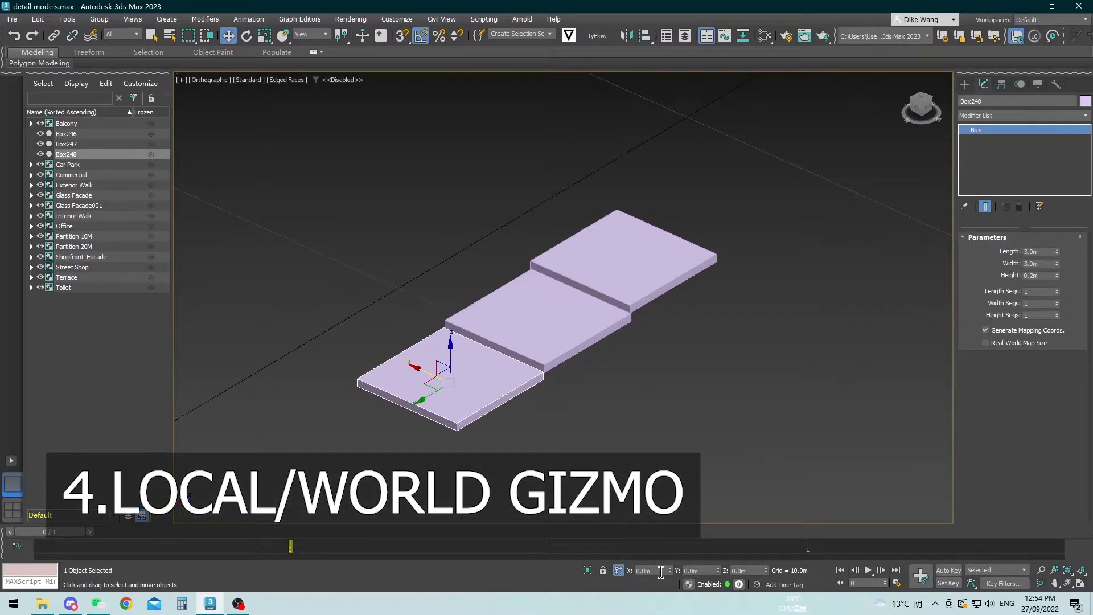
left_click(705, 492)
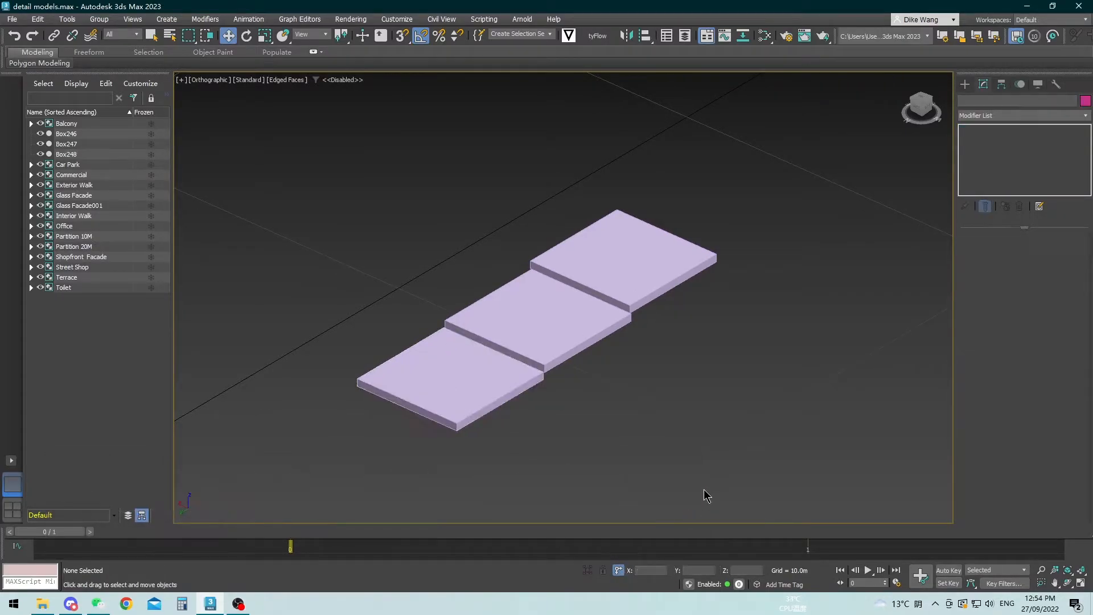
left_click(623, 573)
left_click(462, 373)
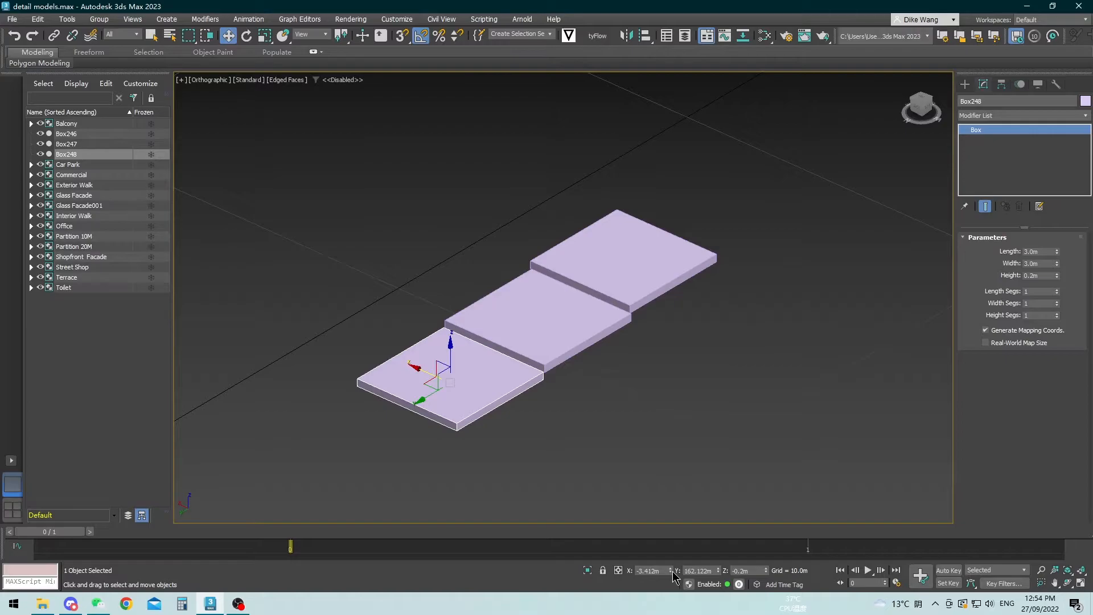
left_click_drag(672, 574, 697, 112)
right_click(699, 116)
left_click_drag(719, 570, 735, 78)
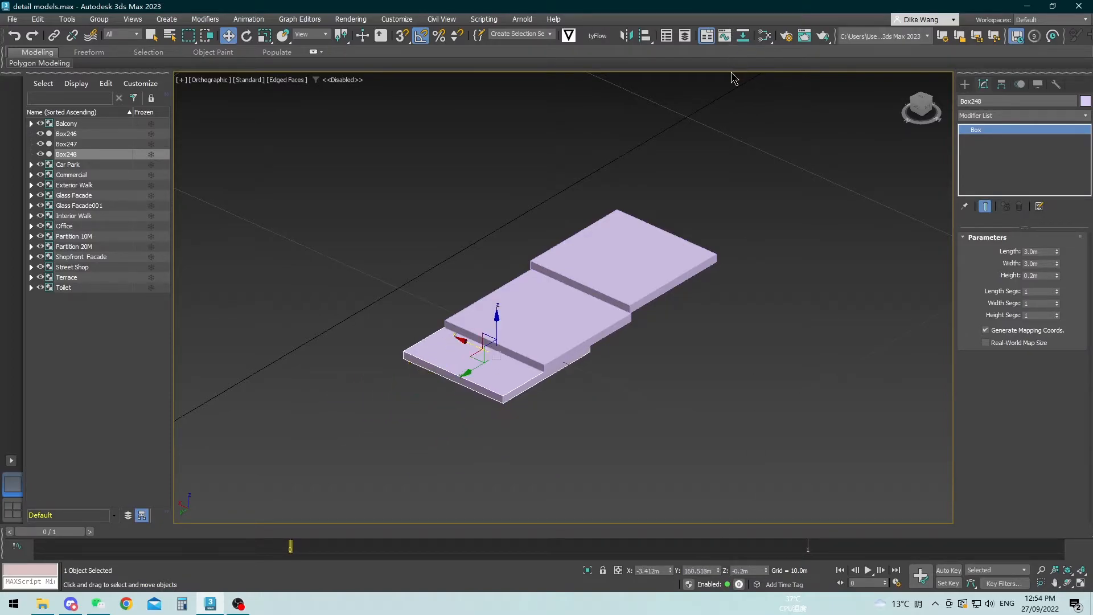
right_click(732, 73)
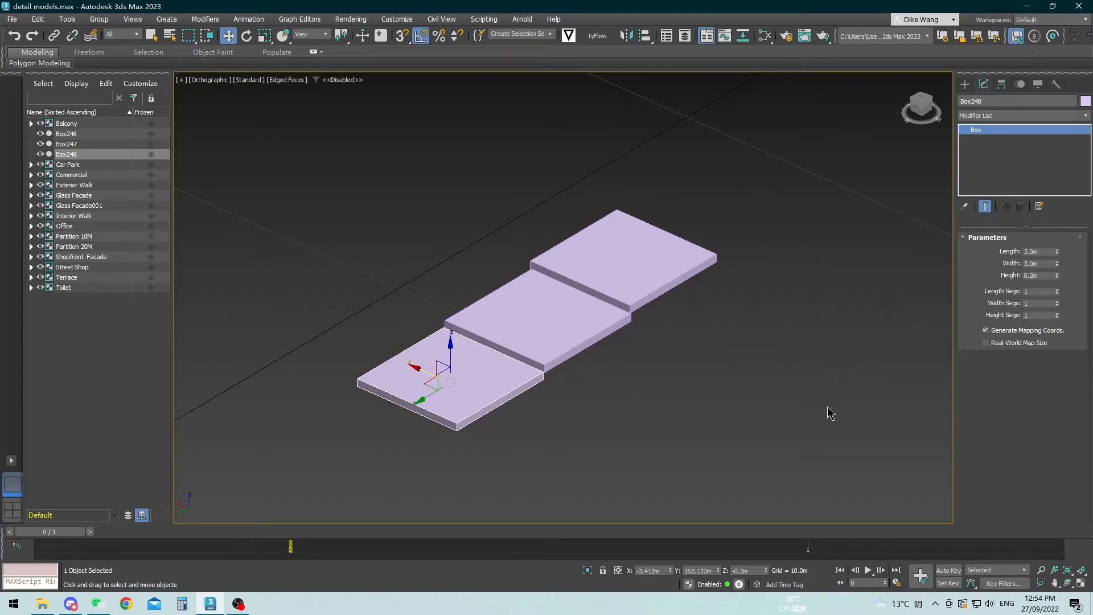
- Switch coordinate entry to offset mode and move the nearest slab by 1.5 m along X
left_click(561, 575)
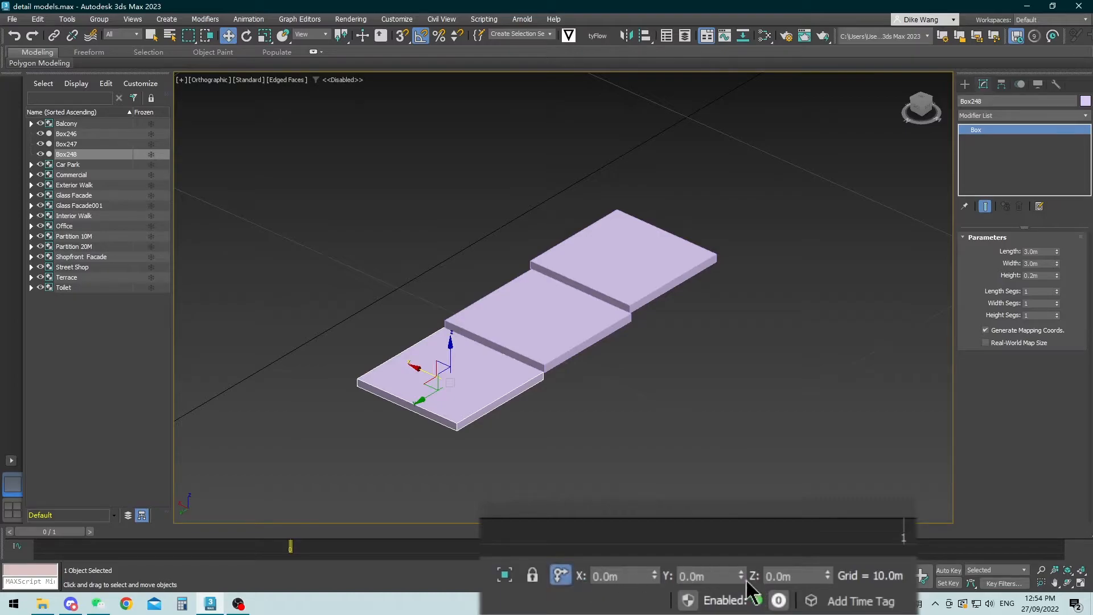
left_click_drag(654, 576, 698, 40)
double_click(635, 577)
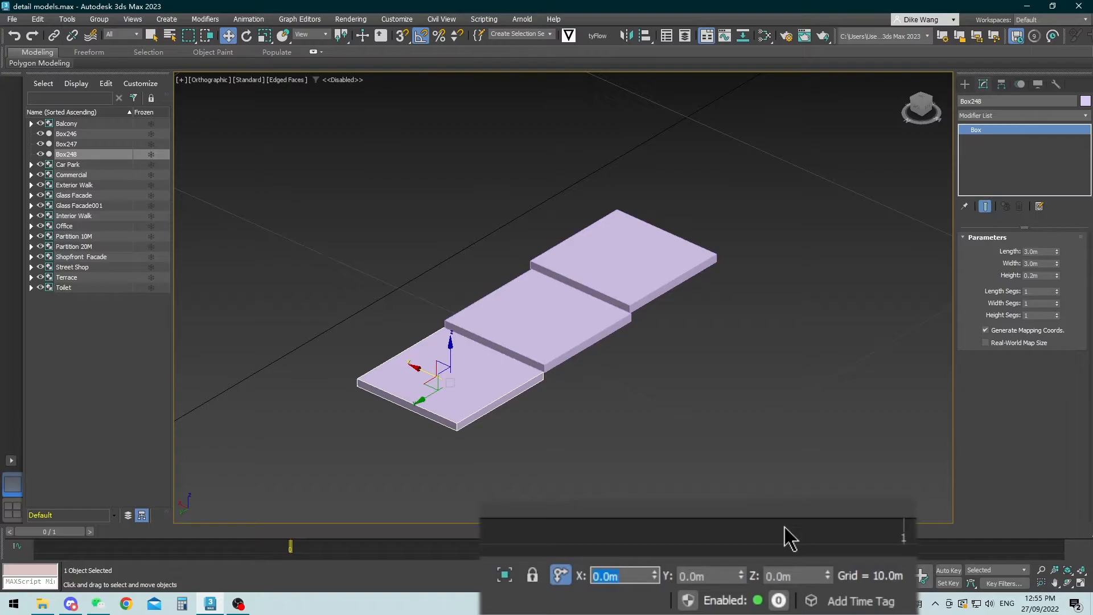
type("1")
key("Return")
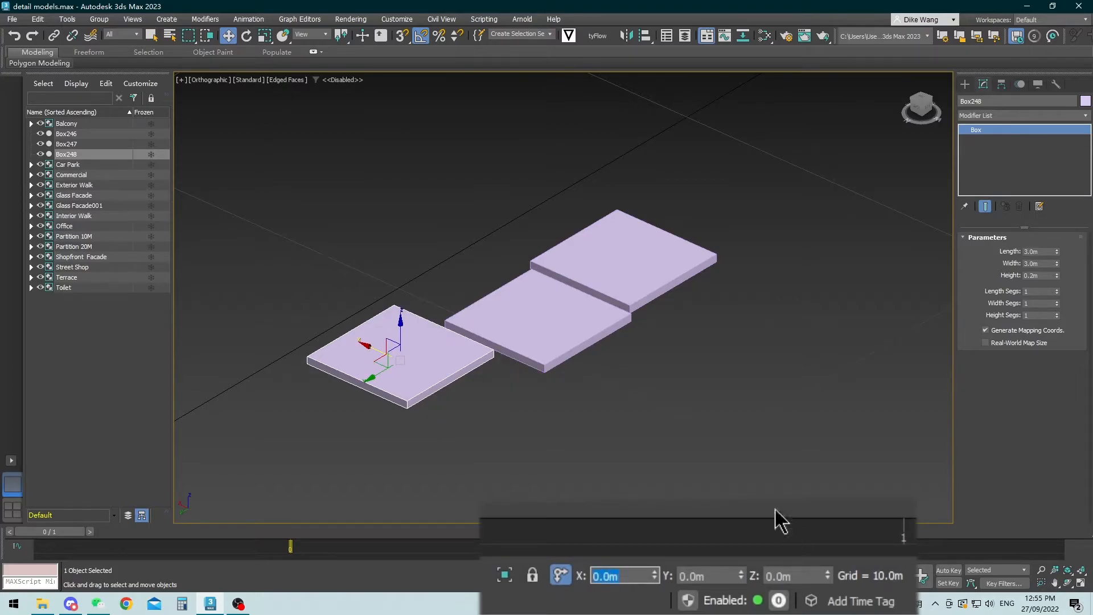
- Move the farthest slab by an offset of -1.5 m along X and deselect it
left_click(631, 300)
left_click(638, 576)
type("-")
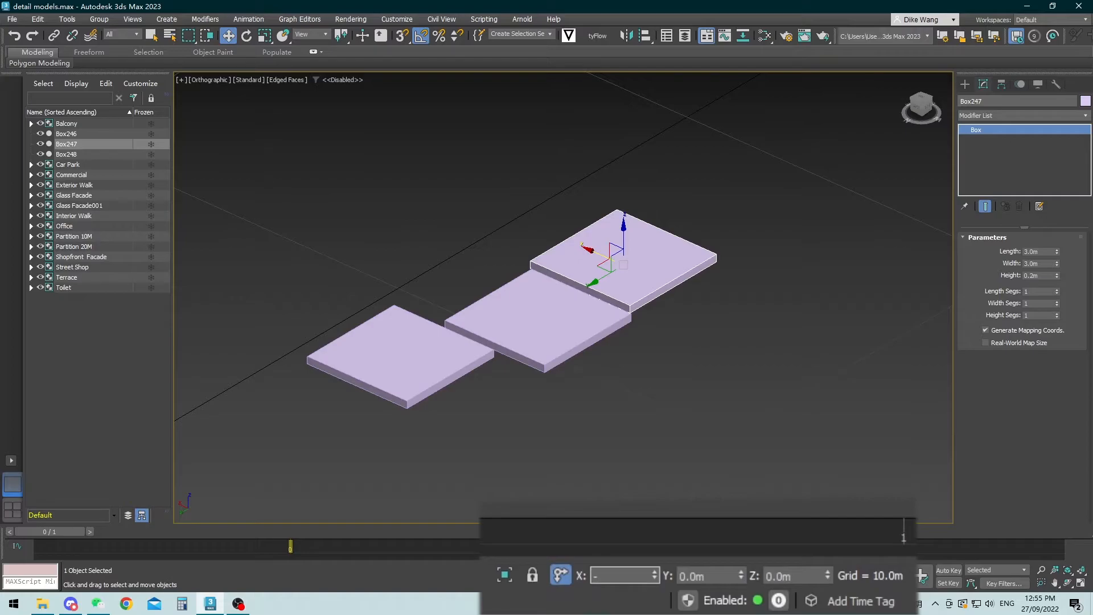
type("1.5")
key("Return")
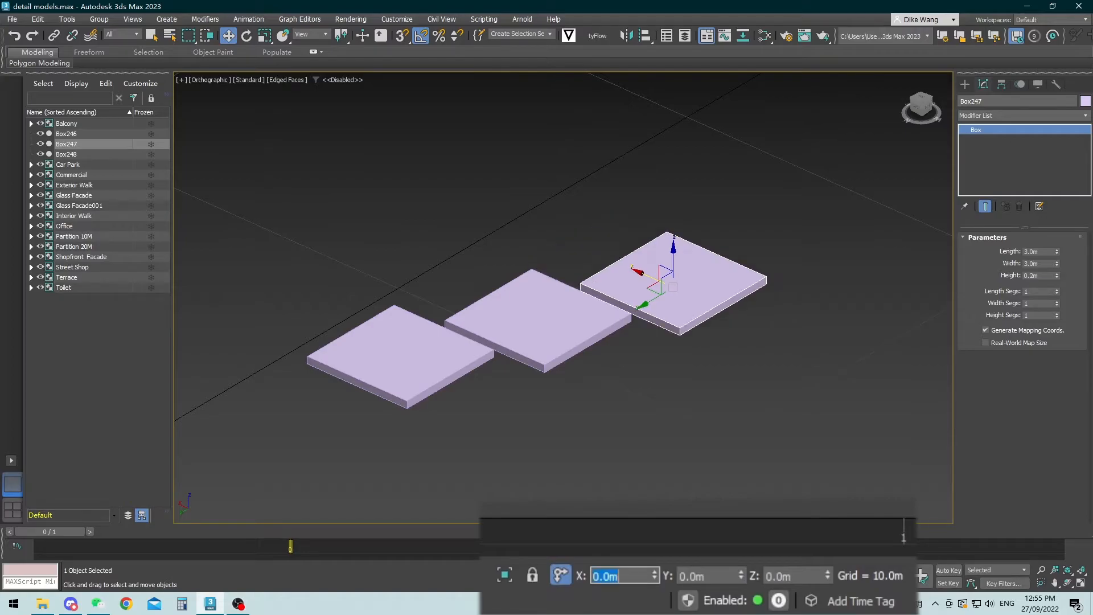
left_click(601, 400)
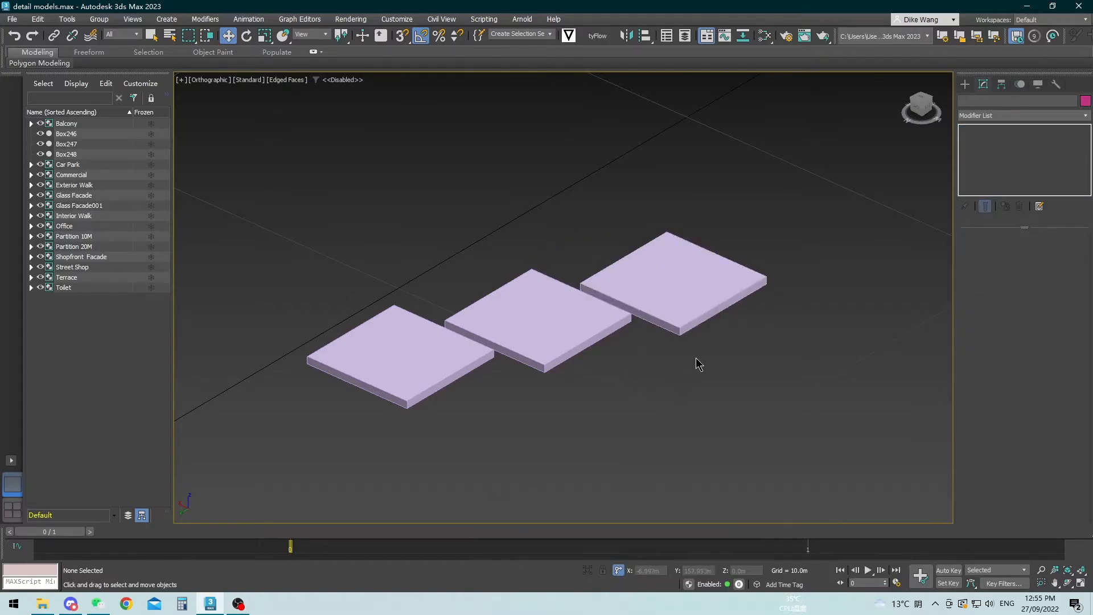
- Move the farthest slab freehand back along X, undoing the first move and repeating it
left_click(646, 308)
left_click_drag(580, 290, 533, 267)
key("ctrl+z")
left_click_drag(643, 296, 539, 250)
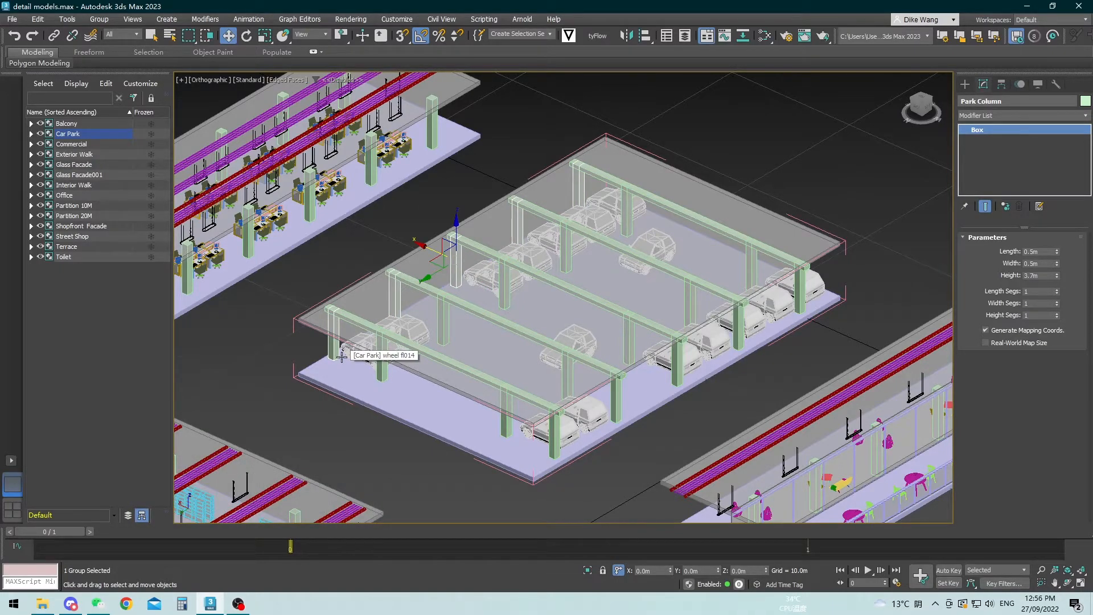
- Close the opened Car Park group so it acts as one object, and deselect it
left_click(268, 323)
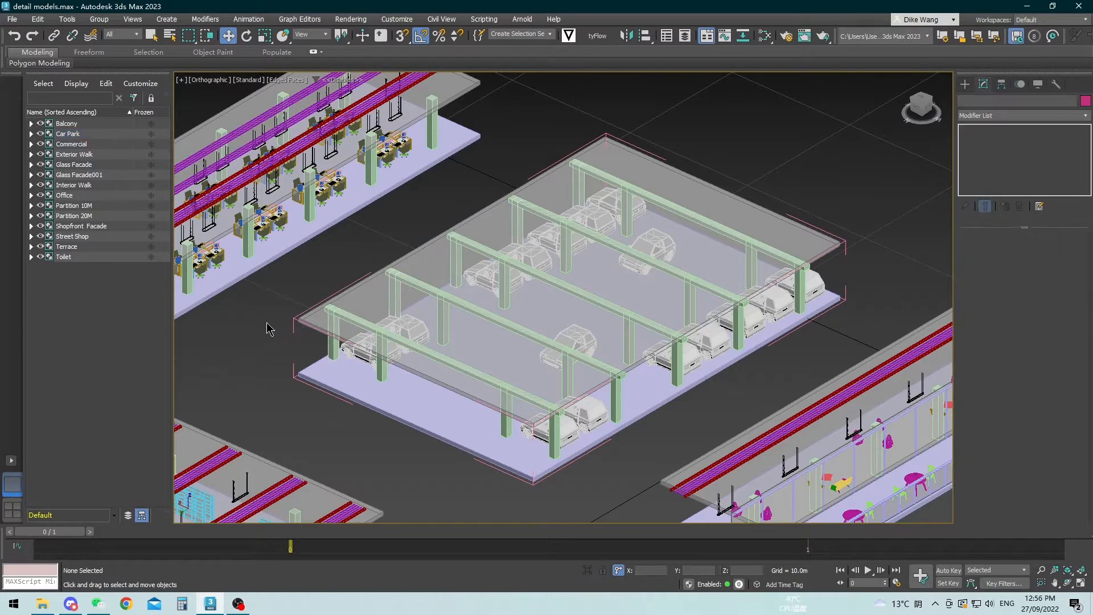
middle_click_drag(286, 302, 270, 302)
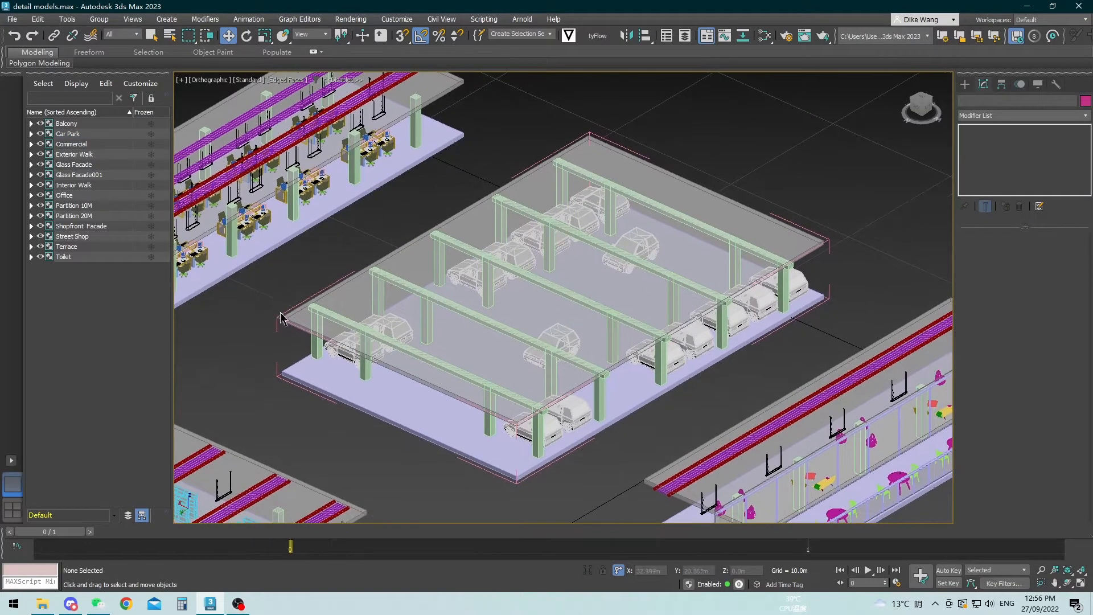
left_click(298, 316)
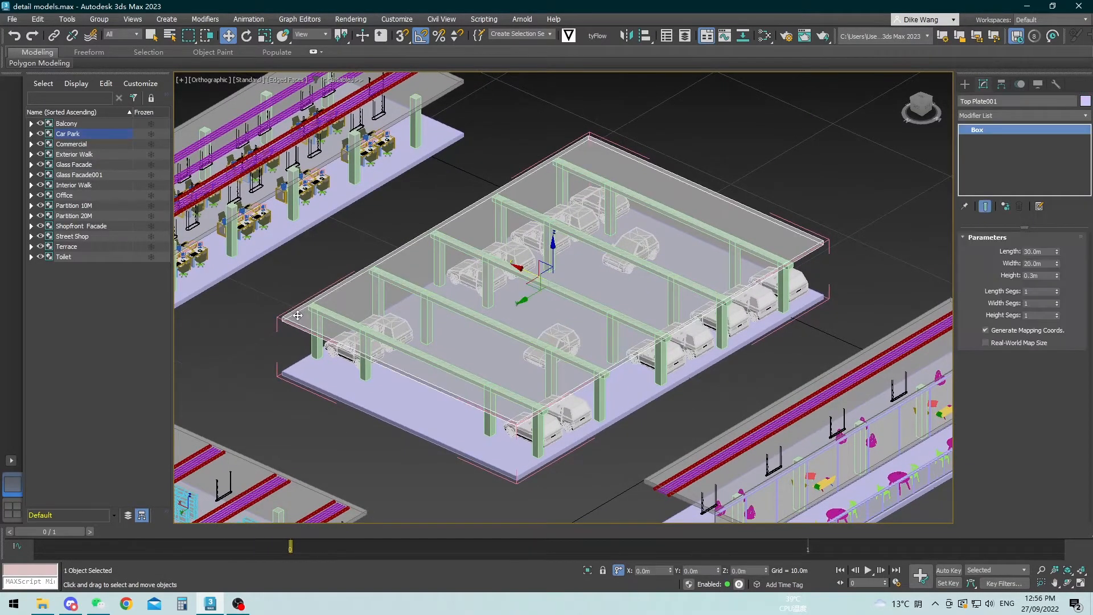
double_click(64, 135)
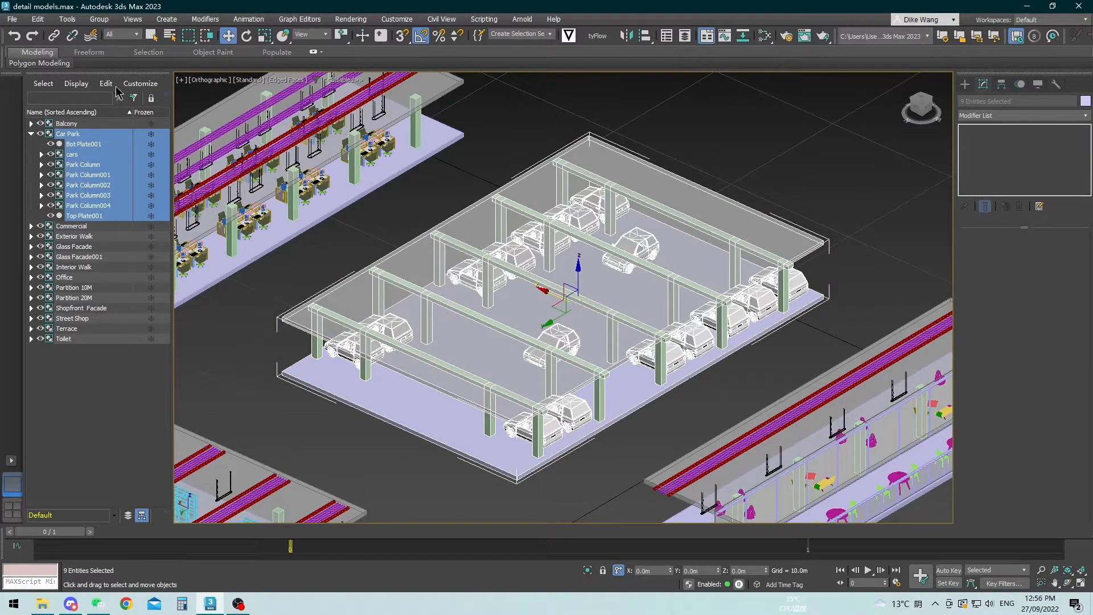
left_click(101, 20)
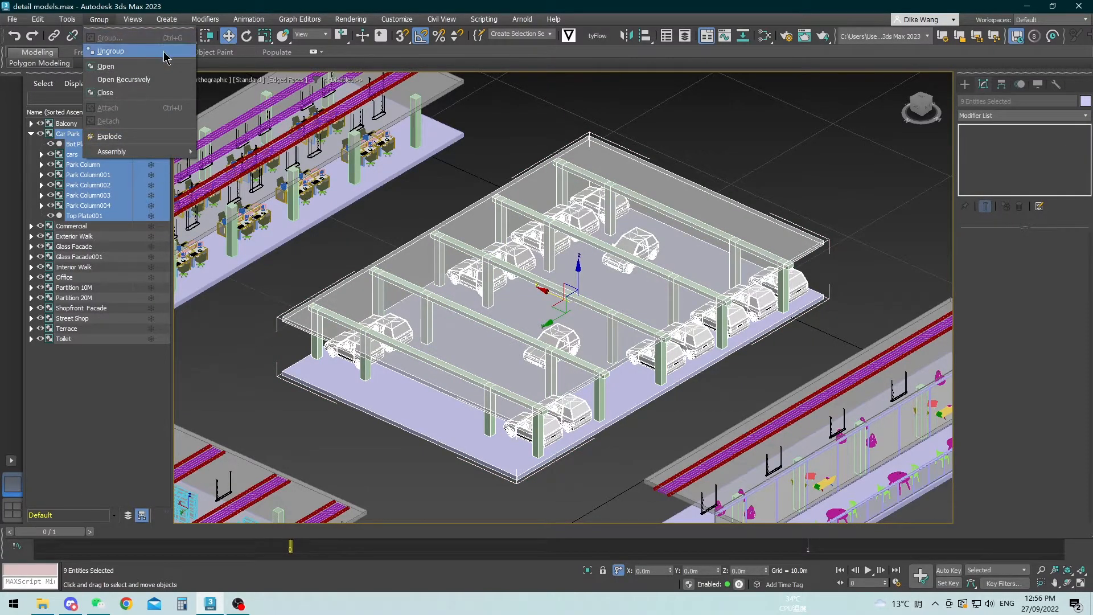
left_click(137, 93)
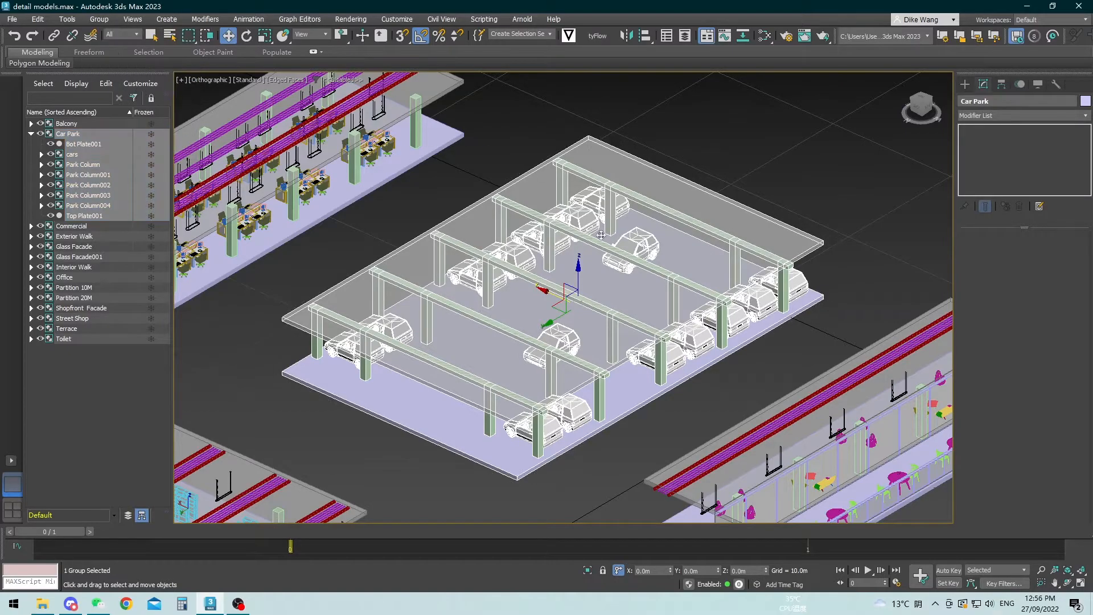
left_click(708, 175)
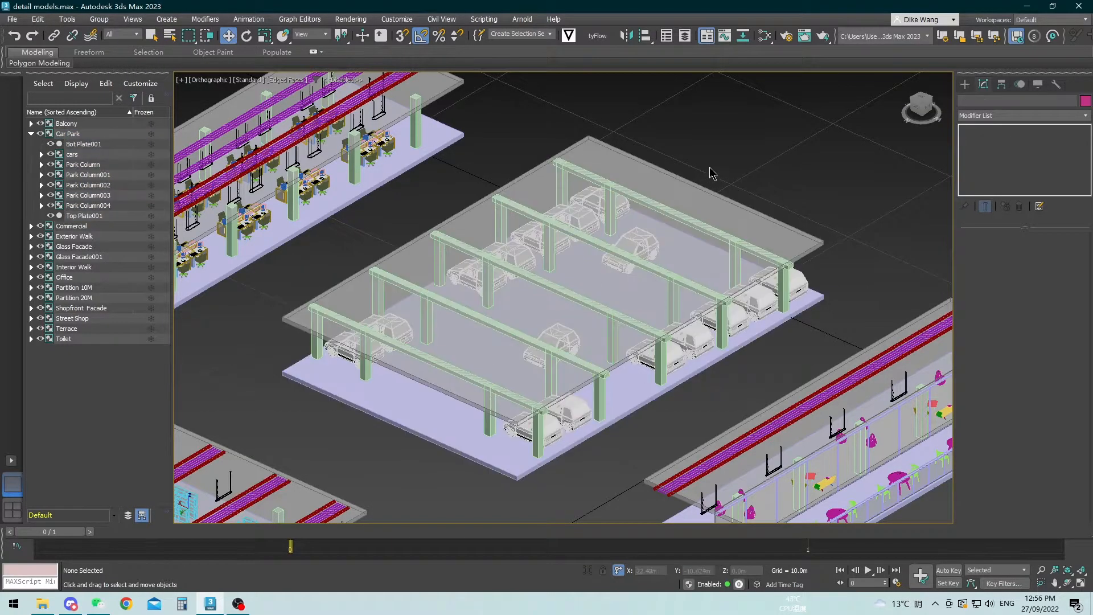
- Try moving the closed Car Park group as a whole, undoing each move
left_click(68, 135)
left_click(99, 18)
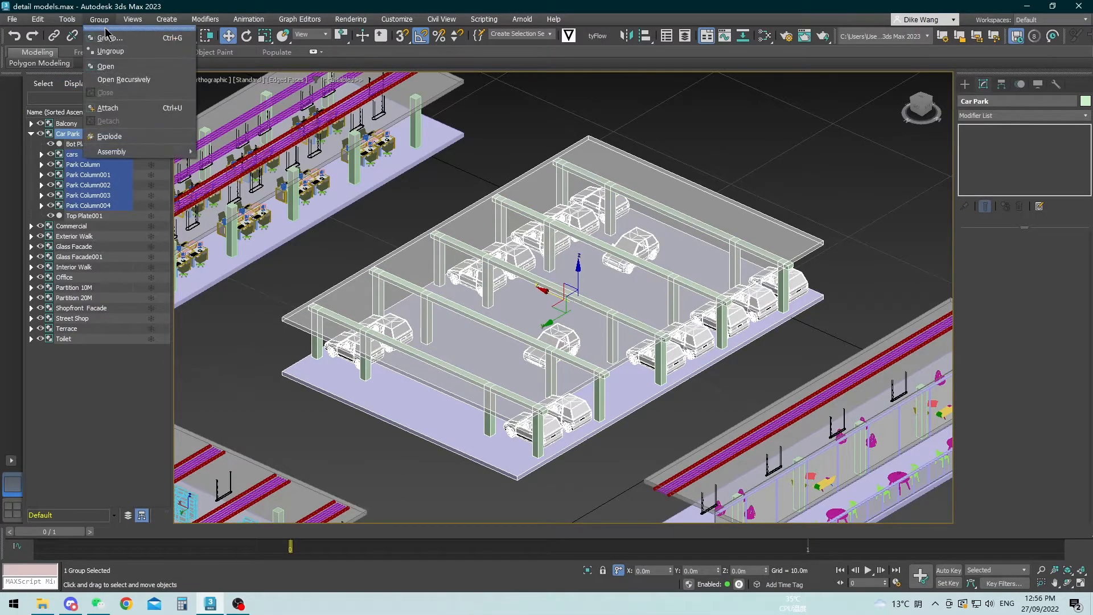
left_click(569, 126)
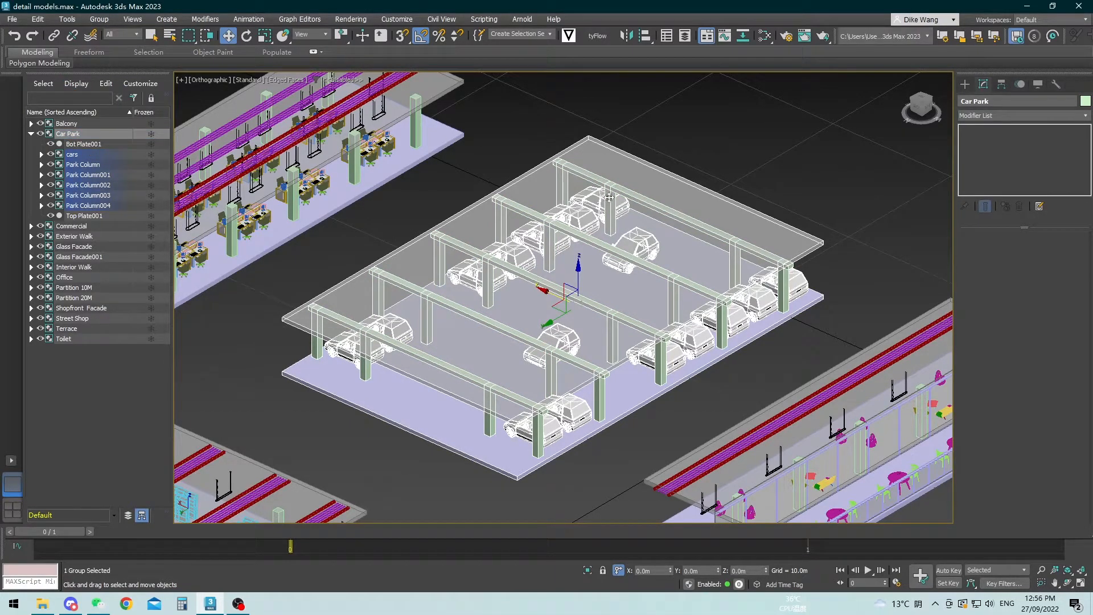
left_click(672, 148)
left_click(656, 175)
left_click_drag(546, 324, 739, 234)
right_click(739, 233)
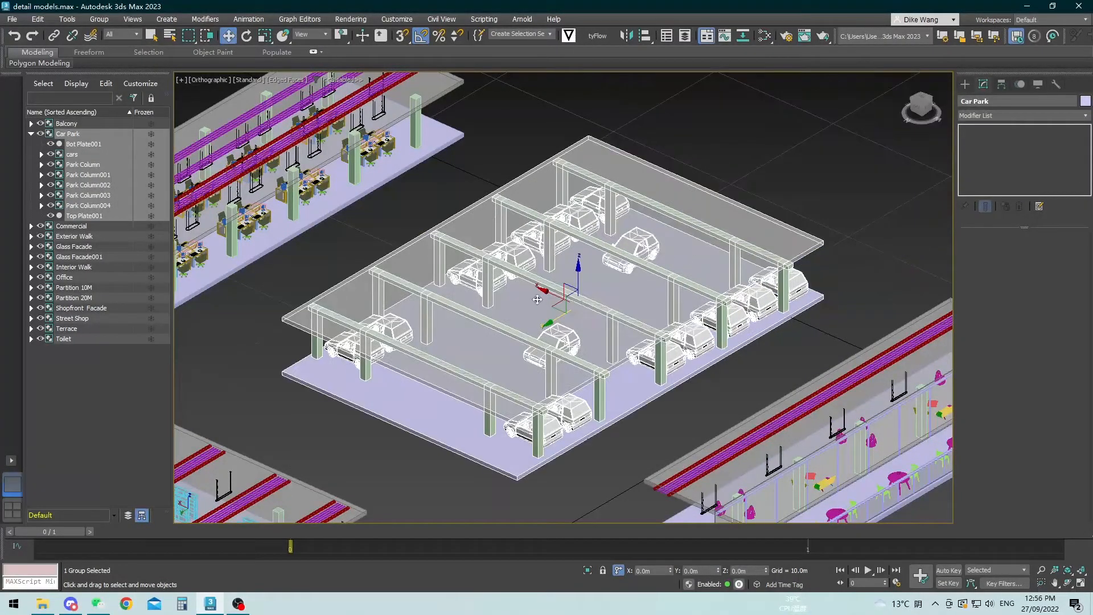
left_click_drag(539, 291, 440, 245)
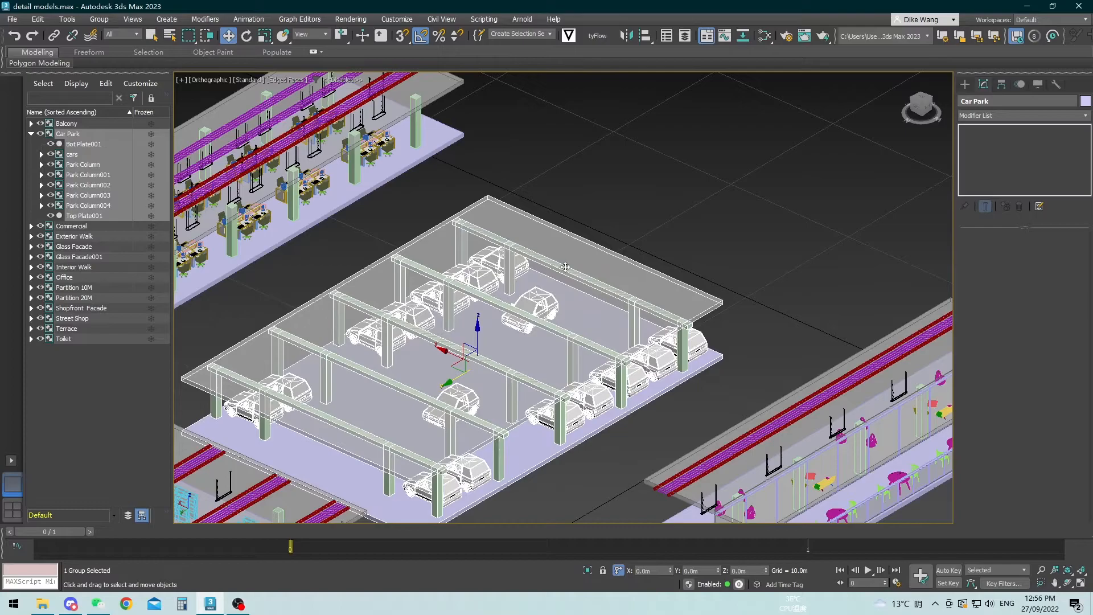
key("ctrl+z")
left_click_drag(544, 290, 397, 229)
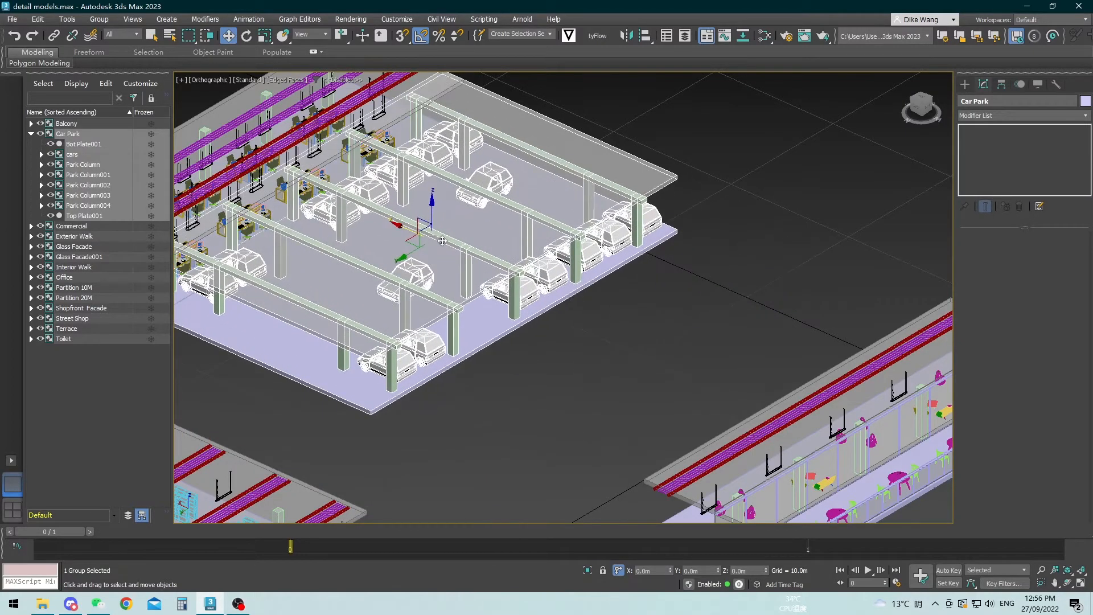
key("ctrl+z")
left_click(519, 149)
left_click(534, 183)
left_click(512, 147)
left_click(529, 188)
left_click(513, 151)
left_click(534, 190)
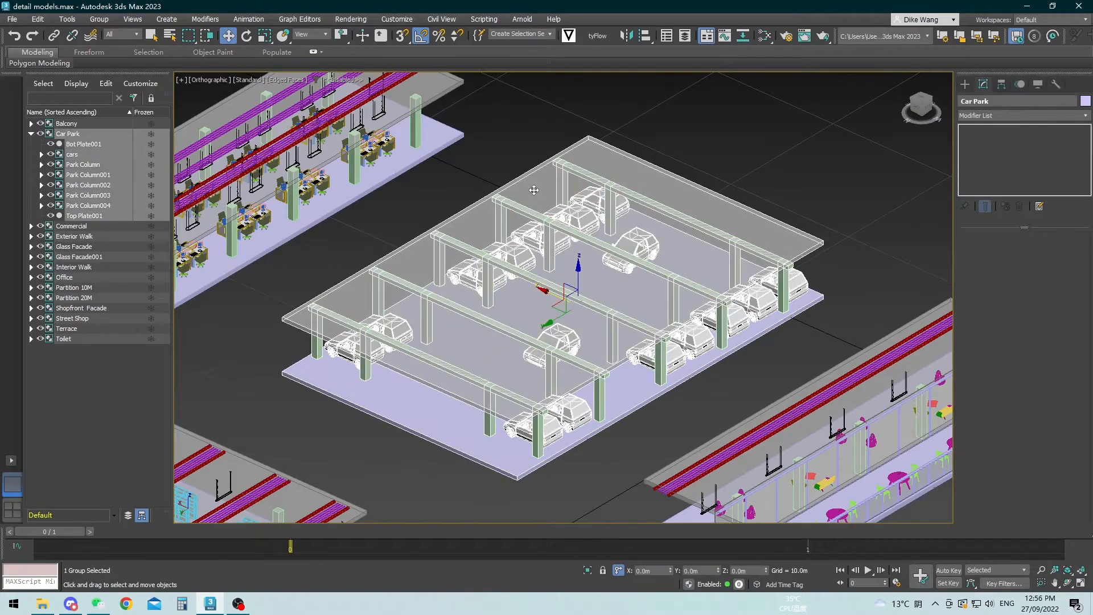
left_click(504, 152)
left_click(544, 191)
left_click(517, 162)
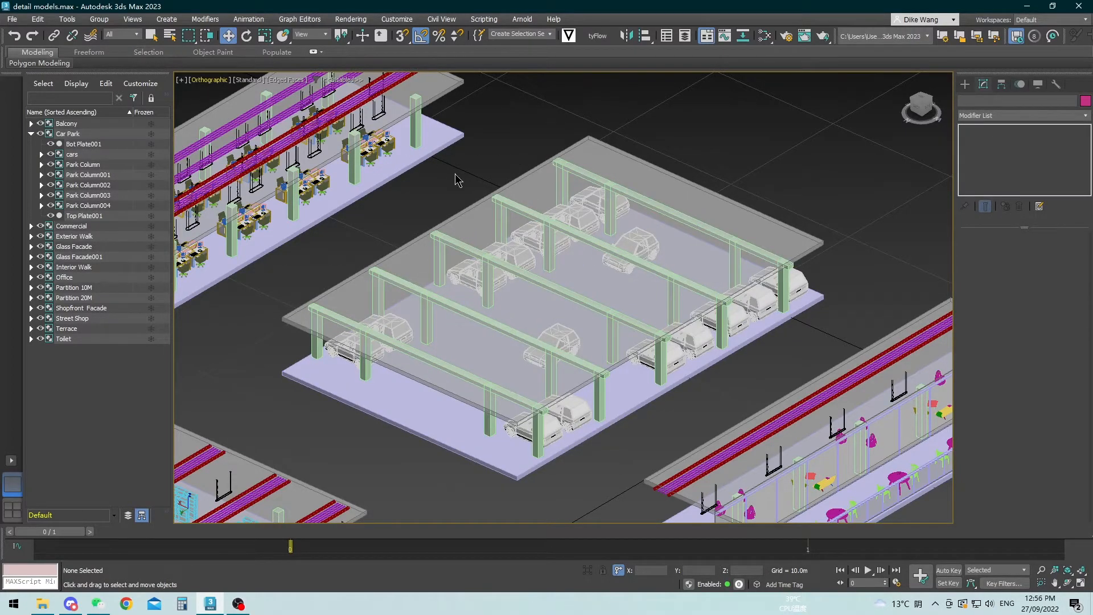
- Open the Car Park group to give direct access to its members
left_click(67, 134)
left_click(75, 8)
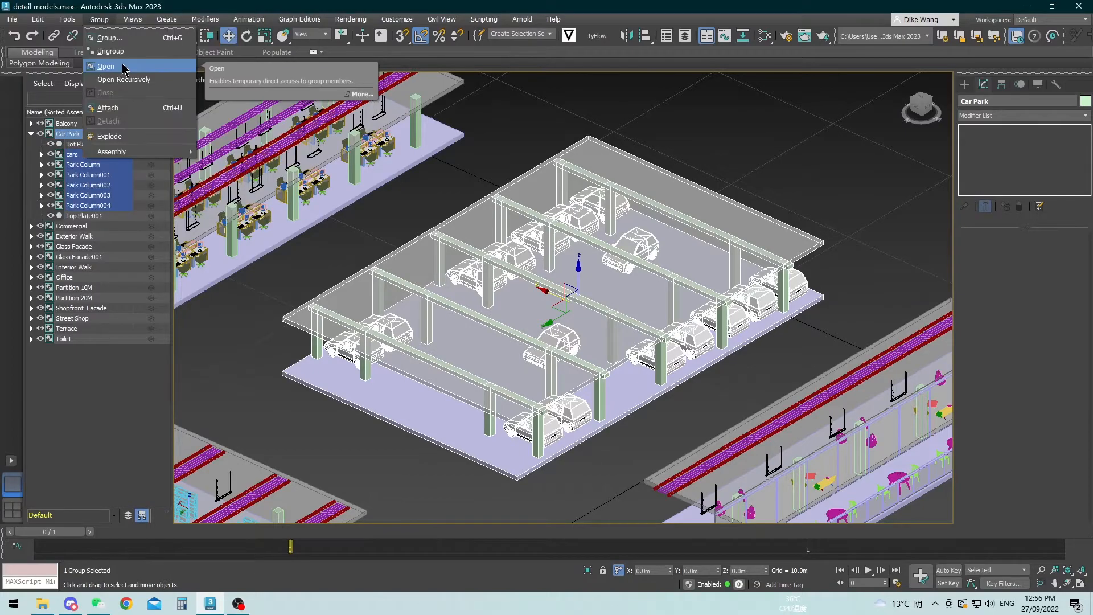
left_click(121, 98)
- Try moving the Car Park's top plate along X and raising its height to 2.93 m, undoing each change
left_click(418, 248)
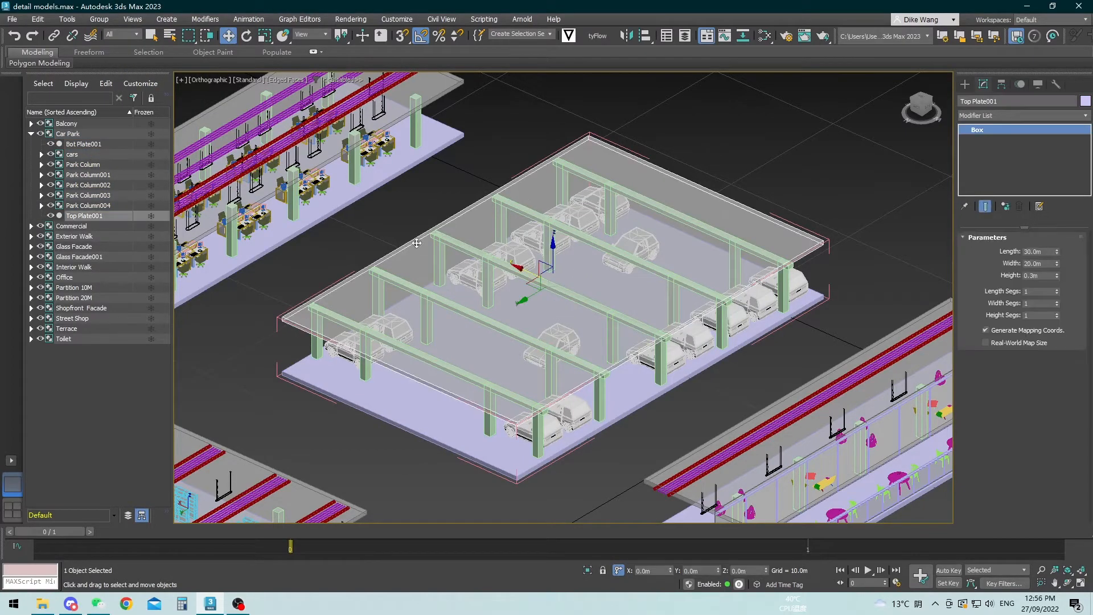
left_click_drag(520, 270, 599, 296)
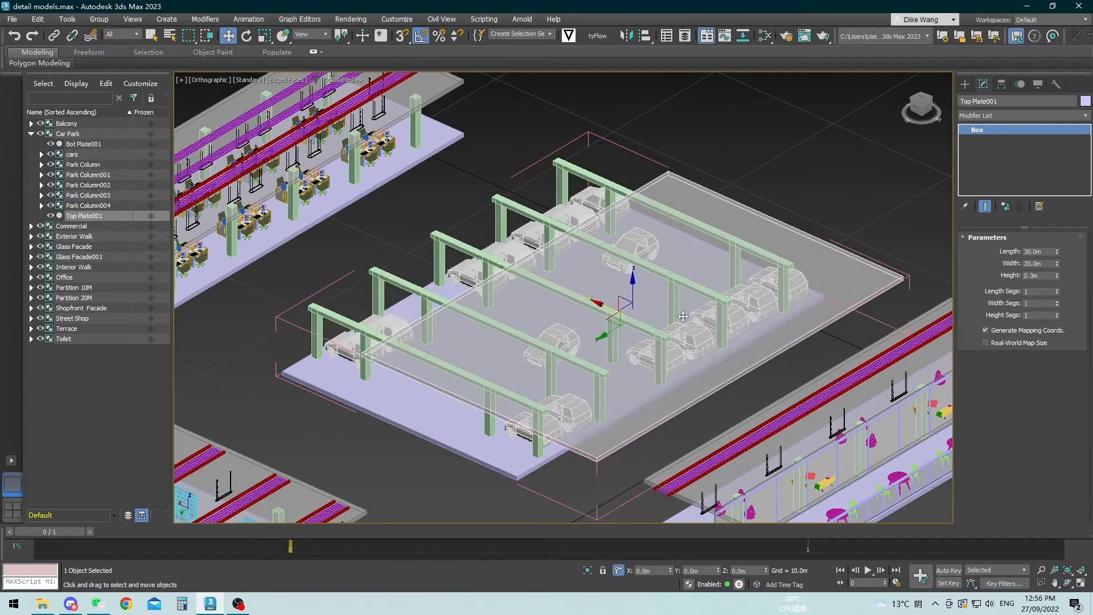
key("ctrl+z")
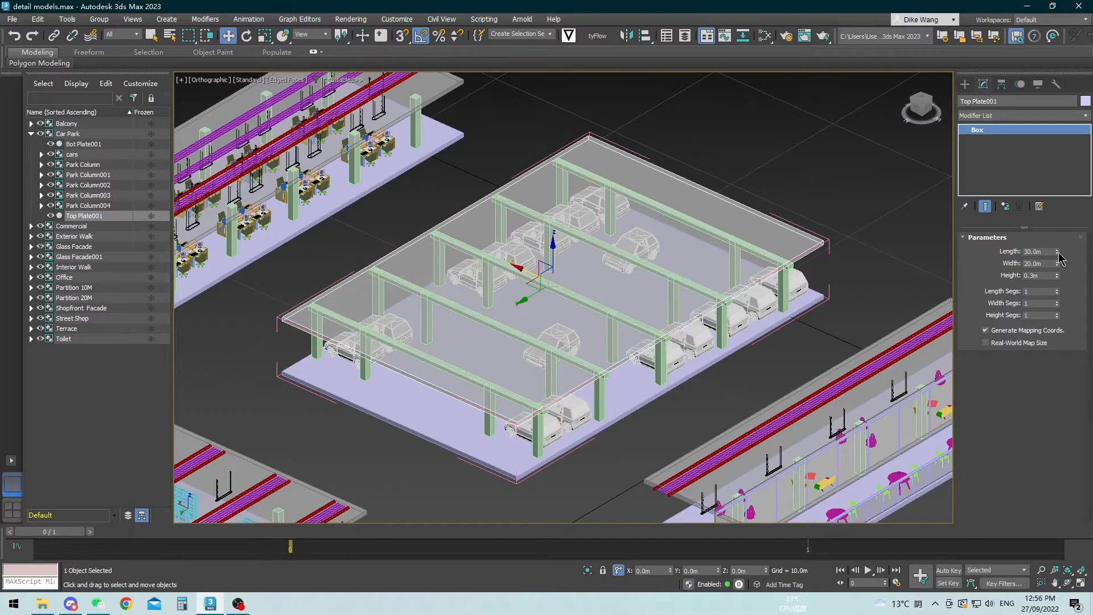
left_click_drag(1057, 276, 1030, 126)
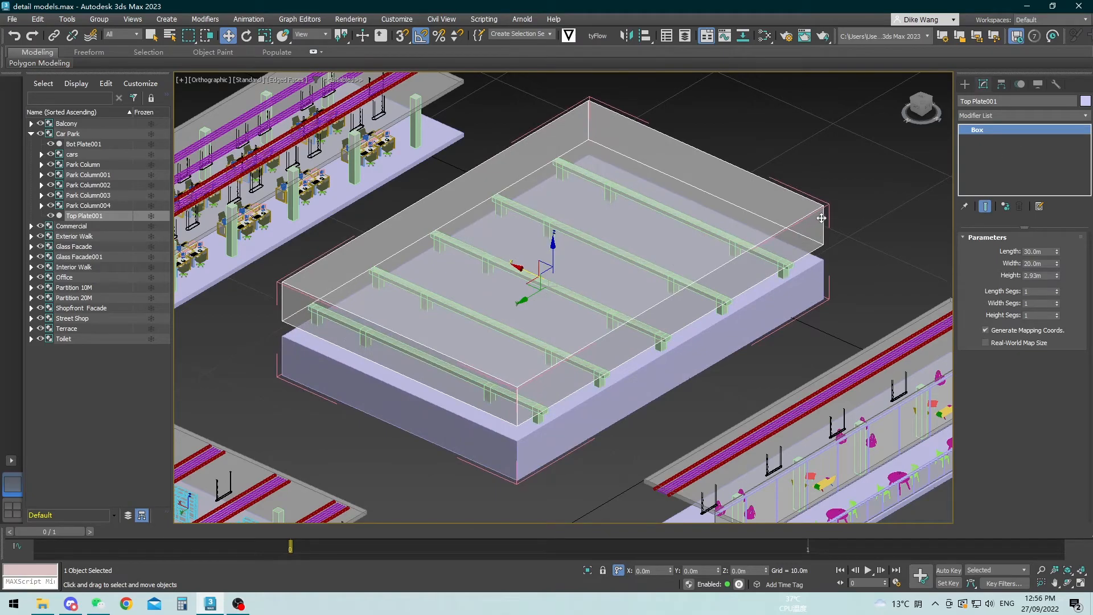
key("ctrl+z")
left_click(885, 226)
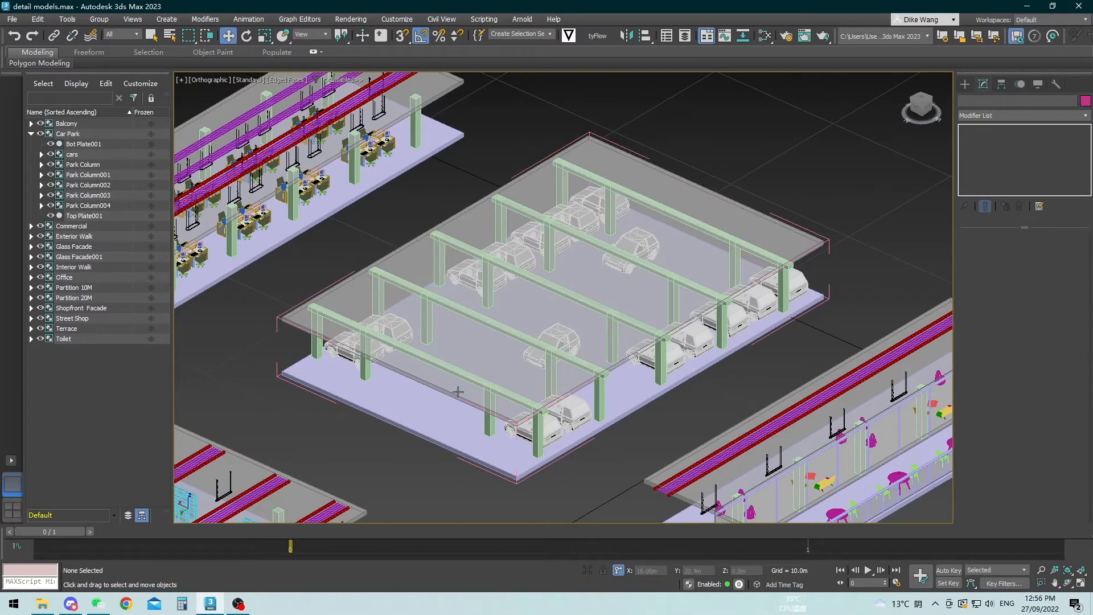
- Try moving the Park Column001 column row inside the open group, and deselect it
left_click(365, 373)
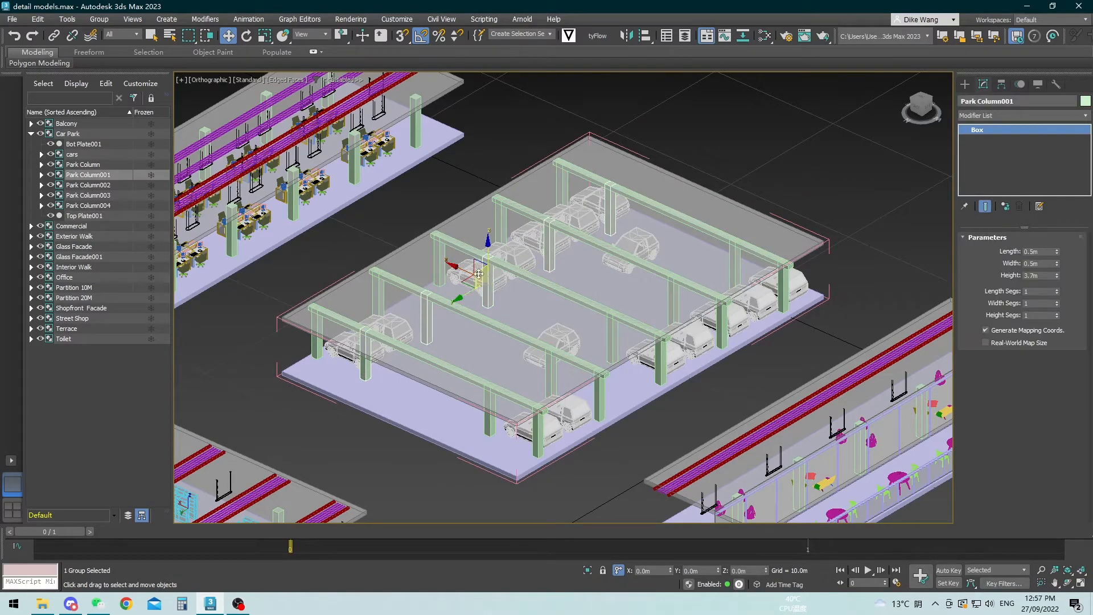
mouse_move(461, 258)
left_mouse_down()
mouse_move(546, 292)
mouse_move(461, 256)
left_mouse_up()
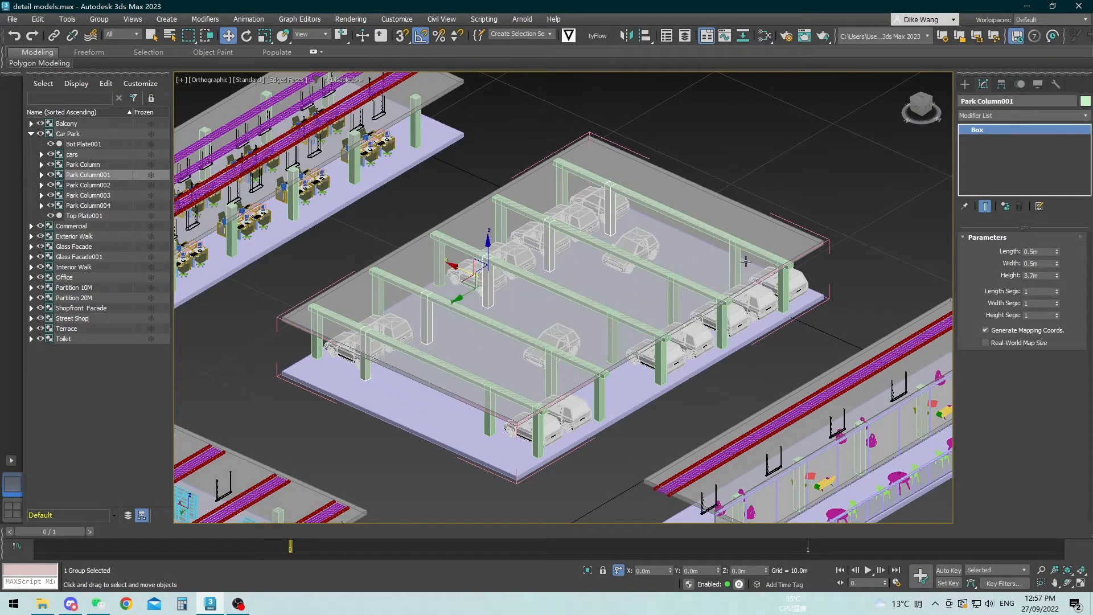
left_click(810, 181)
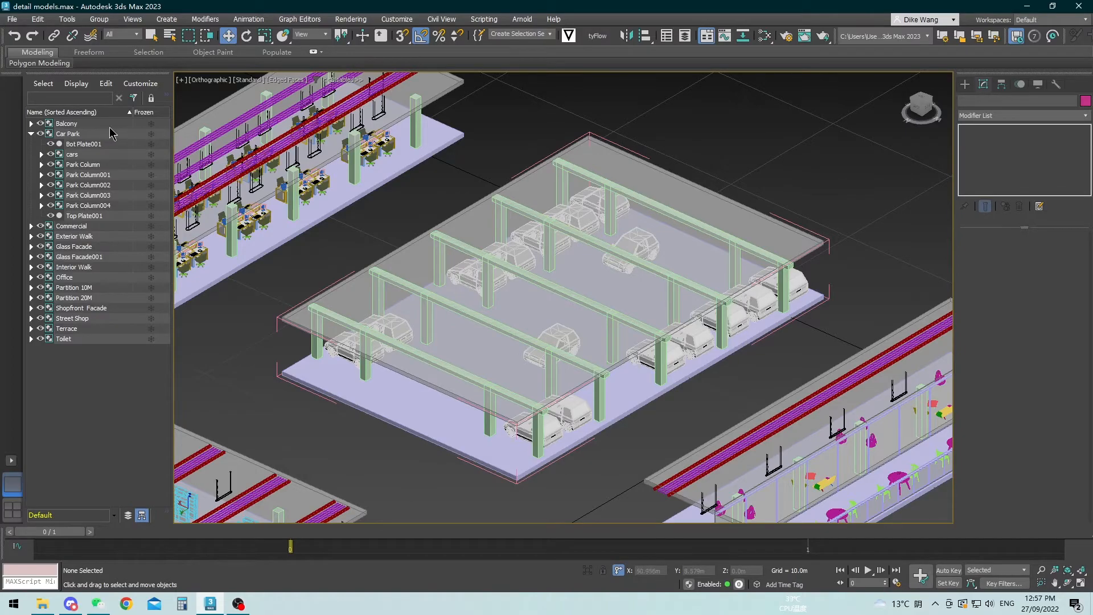
- Select the top plate and close the Car Park group it belongs to
left_click(386, 263)
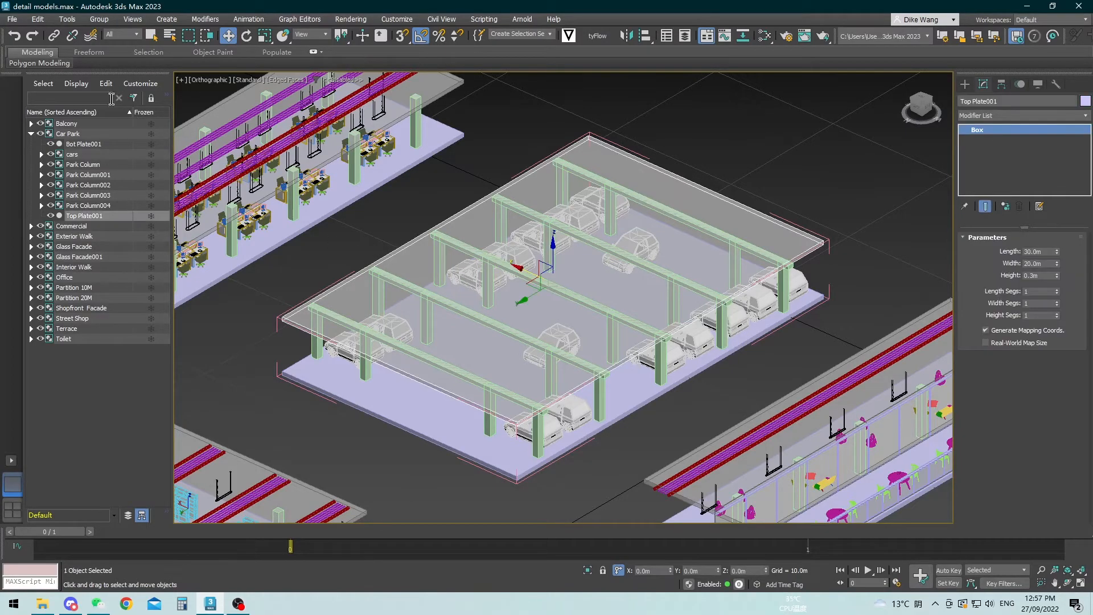
left_click(99, 20)
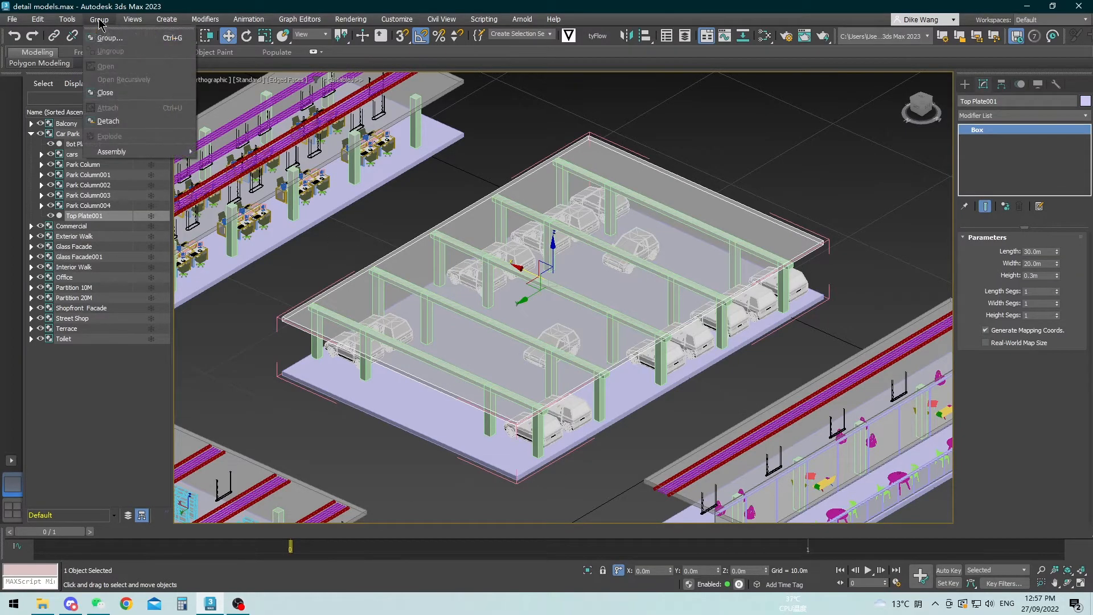
left_click(105, 92)
- Try shifting the closed Car Park group along X and undo the move
left_click(336, 247)
left_click(460, 274)
left_click_drag(548, 294, 666, 329)
key("ctrl+z")
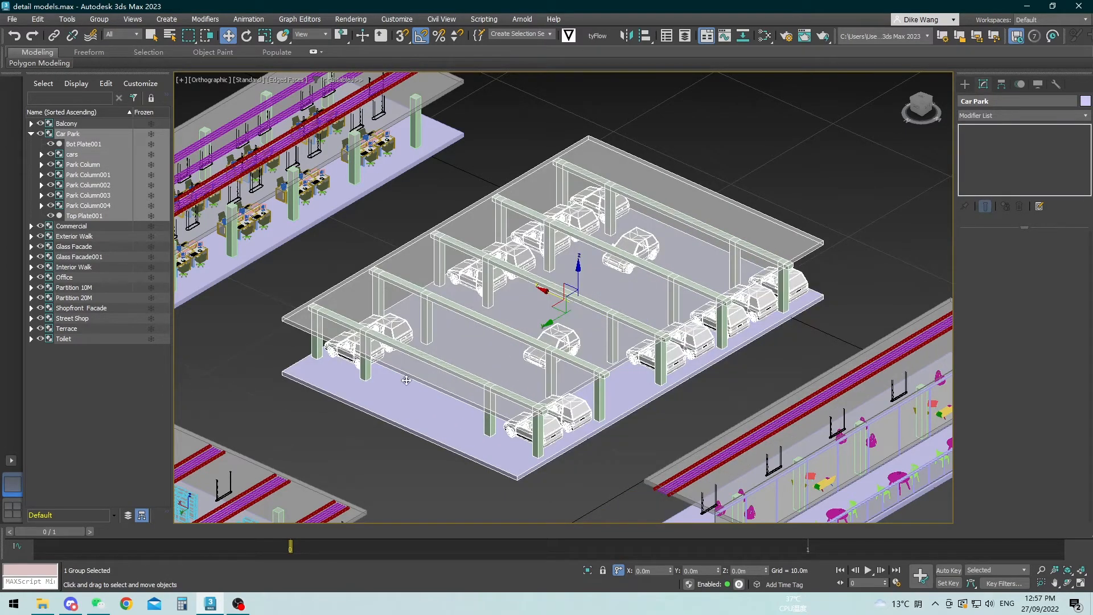
- Clone the Car Park group once along Y as an instance named Car Park001, placed clear of the original
scroll(406, 381, "down", 4)
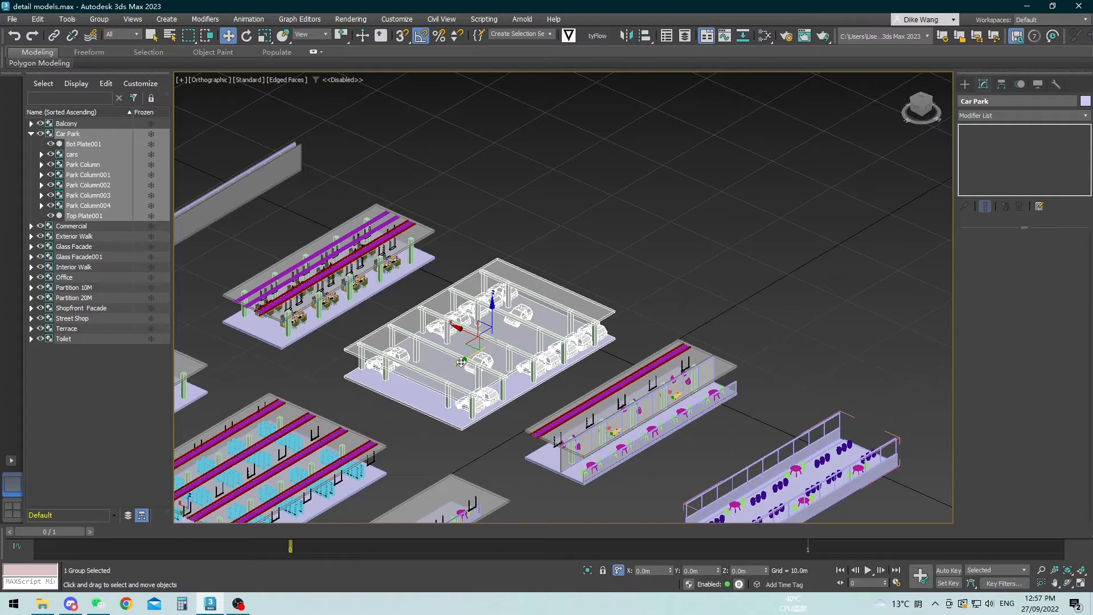
mouse_move(464, 361)
left_mouse_down("shift")
mouse_move(655, 247)
mouse_move(674, 259)
left_mouse_up("shift")
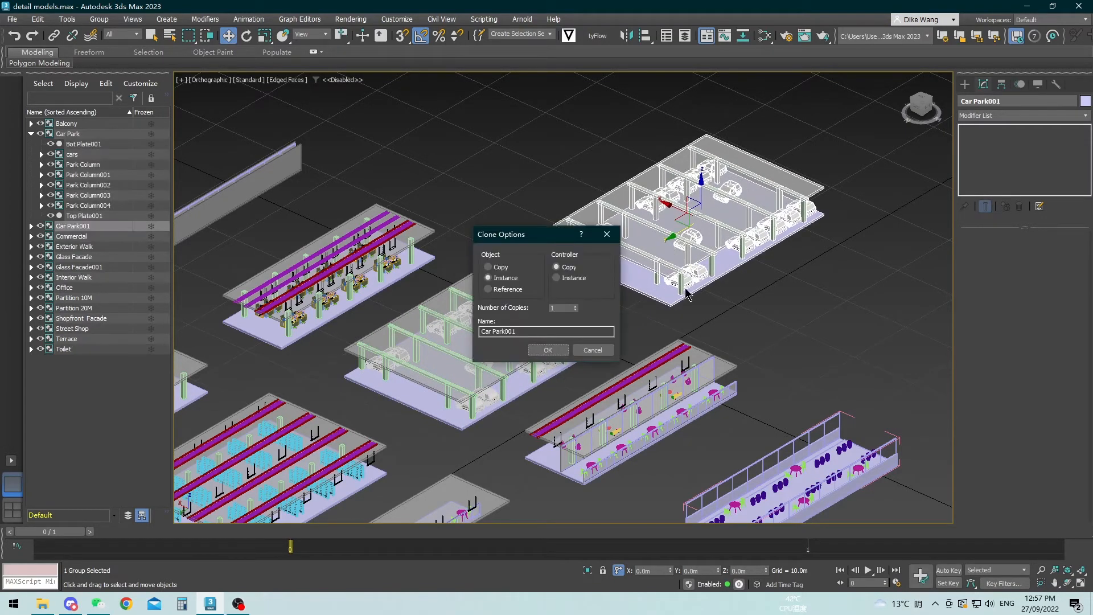
left_click(546, 351)
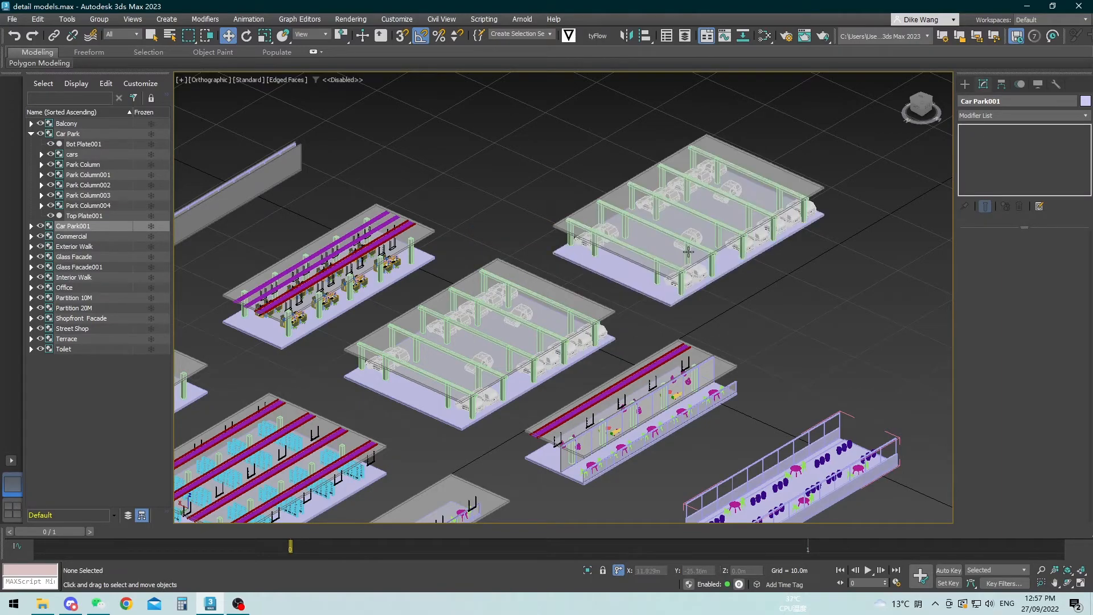
- Select the cloned Car Park001 group and open it for editing its members
left_click(556, 320)
left_click(651, 240)
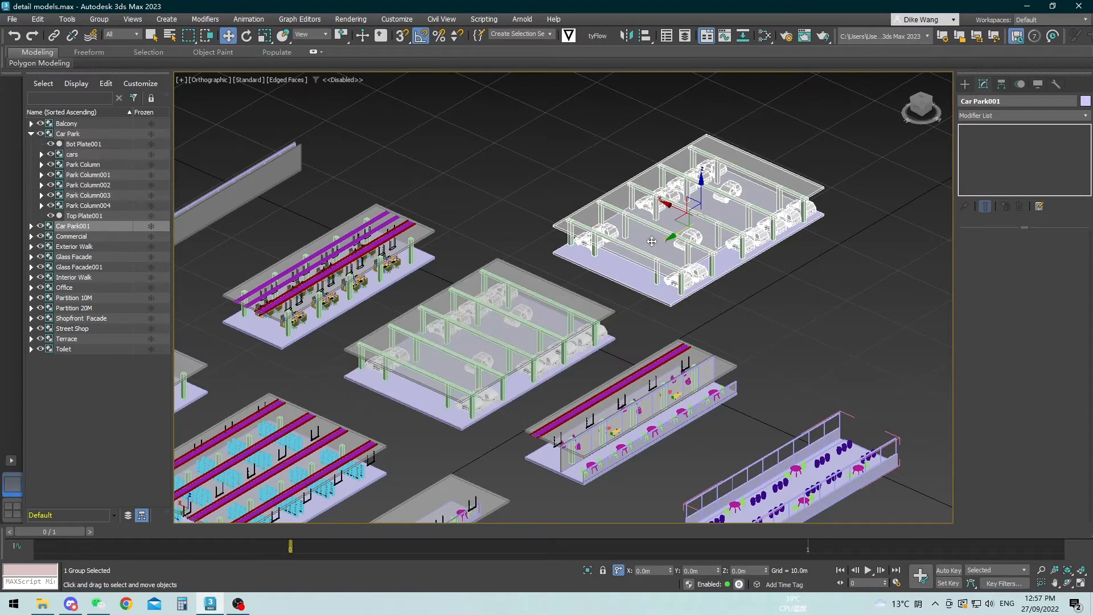
left_click(552, 313)
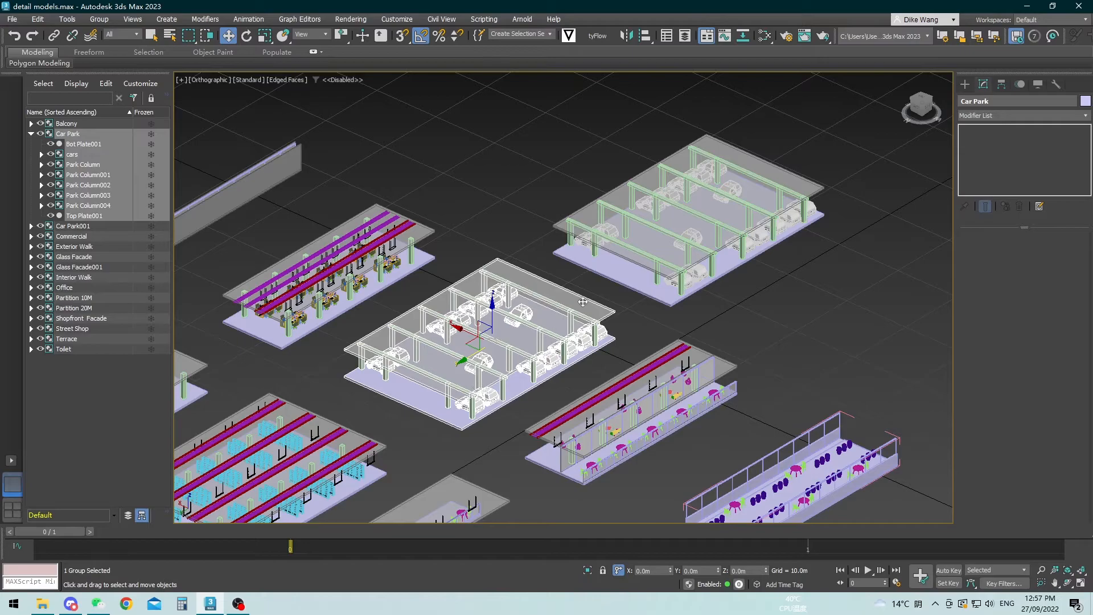
left_click(629, 246)
left_click(99, 19)
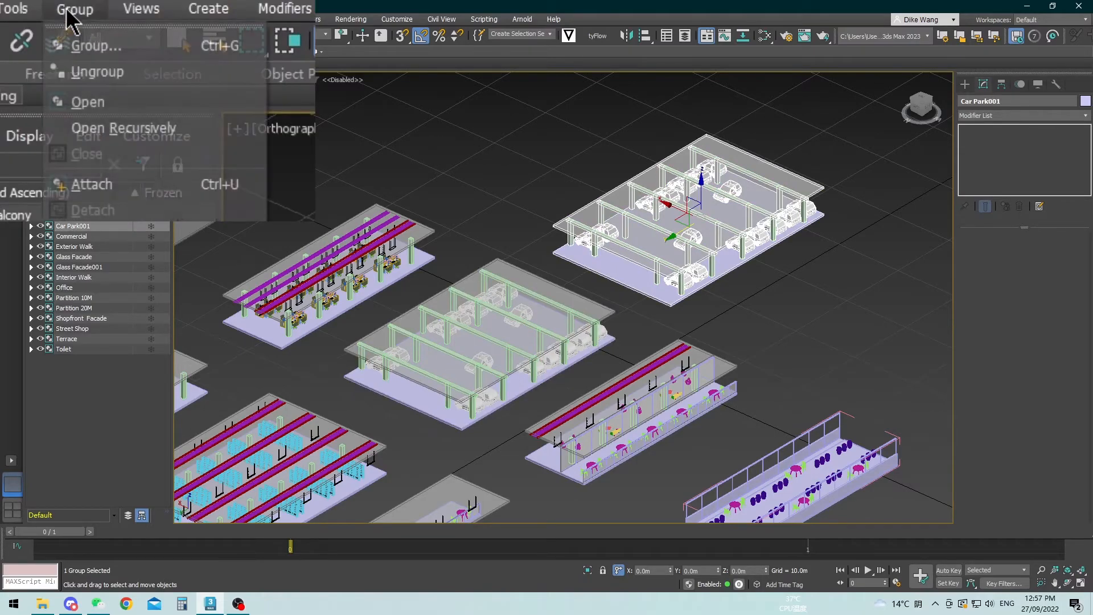
left_click(129, 68)
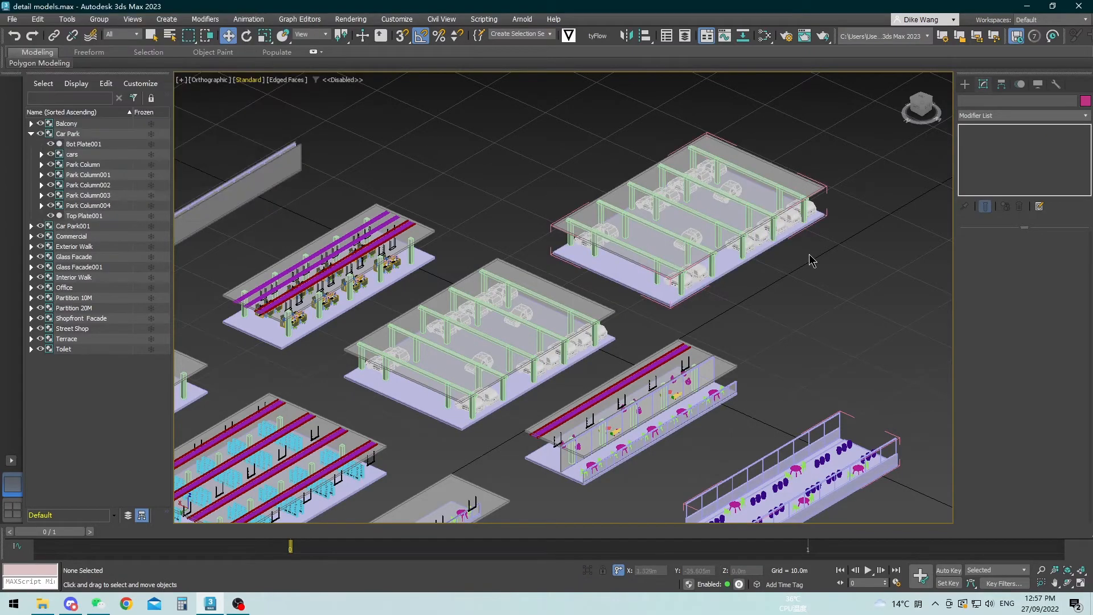
- Move the front-side inner column row of the cloned car park about 5.77 m along X
left_click(654, 283)
left_click(655, 279)
scroll(705, 241, "up", 2)
left_click_drag(689, 218, 644, 208)
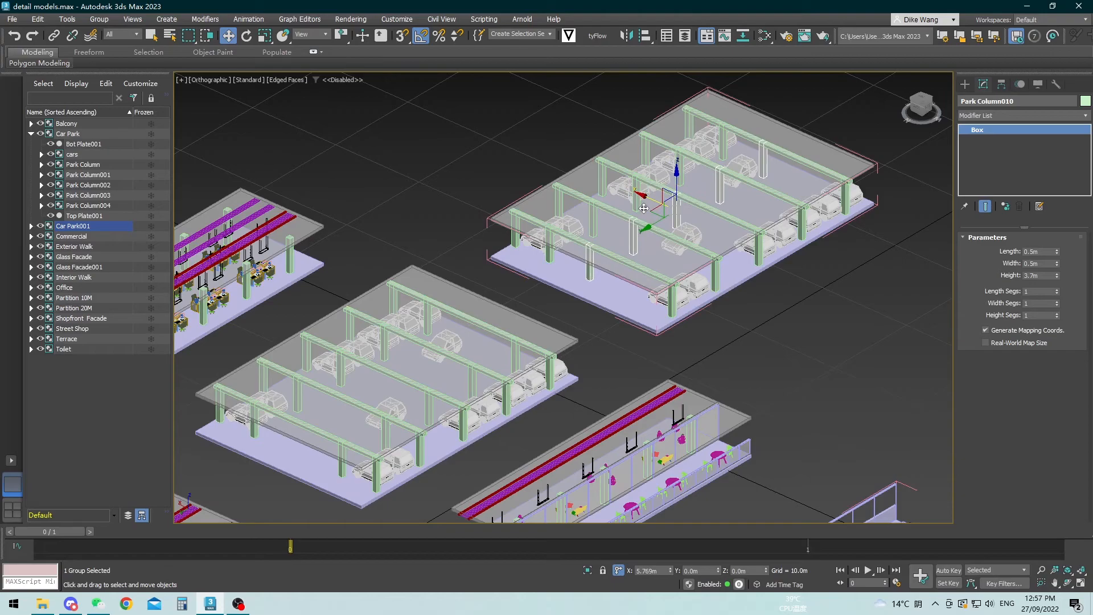
- Select the original Car Park group and open it for editing its members
left_click(251, 435)
left_click(99, 19)
left_click(106, 59)
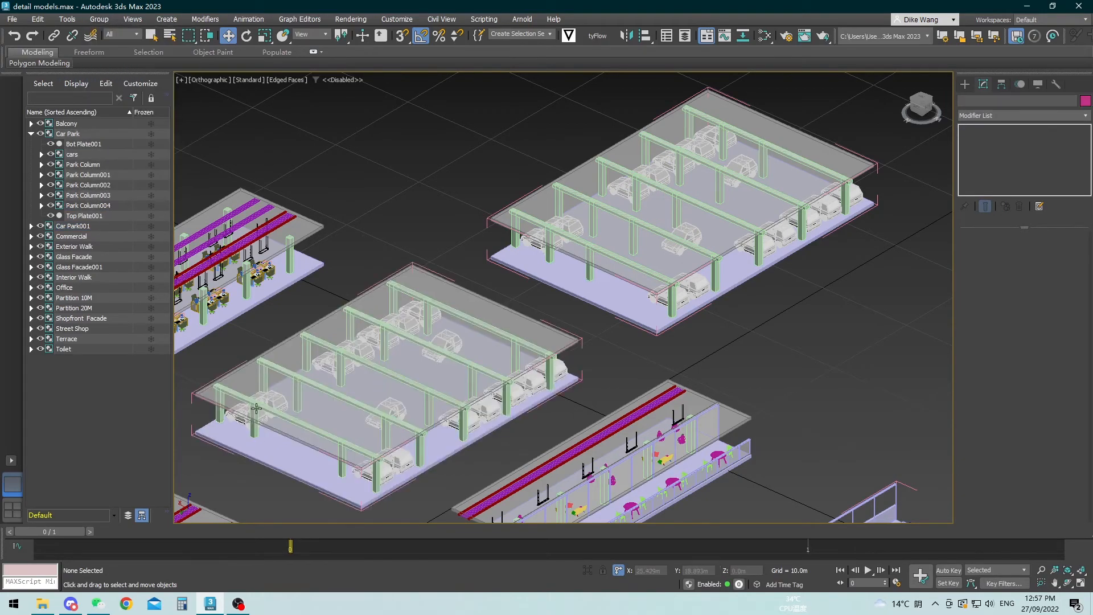
- Move the Park Column001 column row of the original car park about -6.12 m along X, and deselect it
left_click(265, 418)
left_click_drag(305, 352, 356, 365)
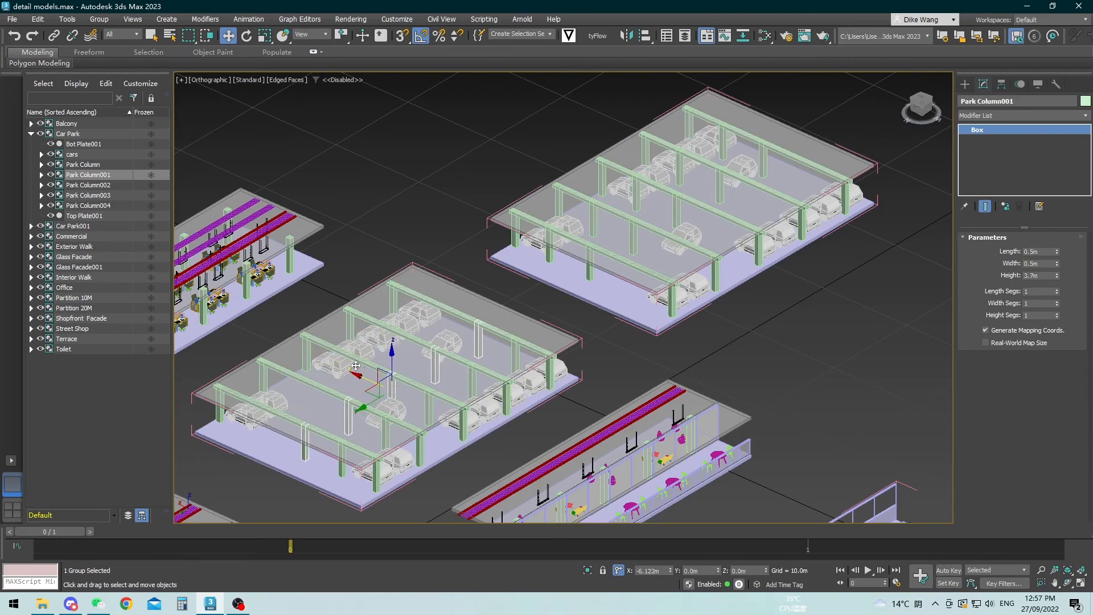
left_click(467, 229)
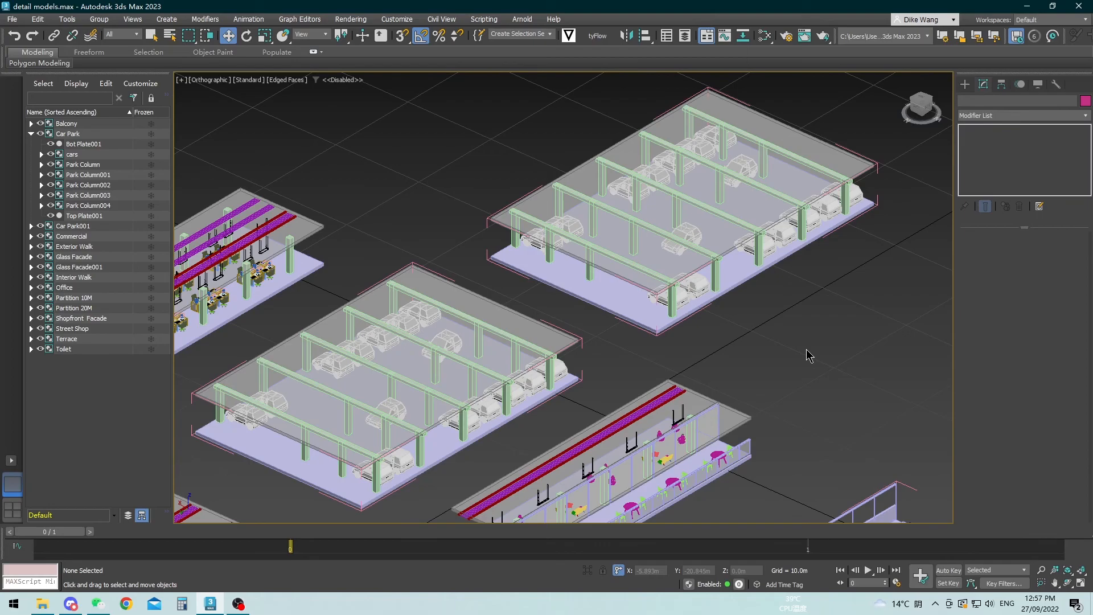